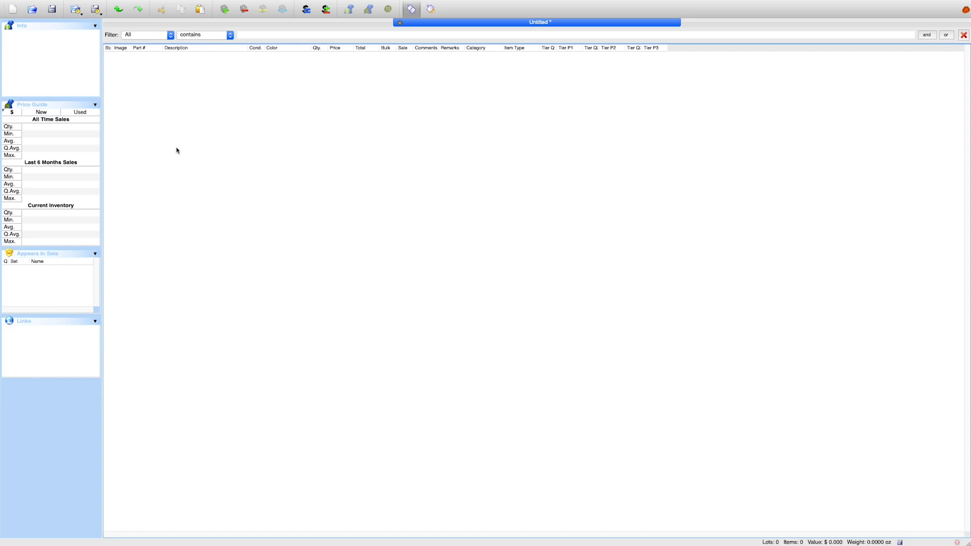
Review the BrickLink login and proxy settings in Preferences, then close them.
{"action": "key", "text": "super+comma"}
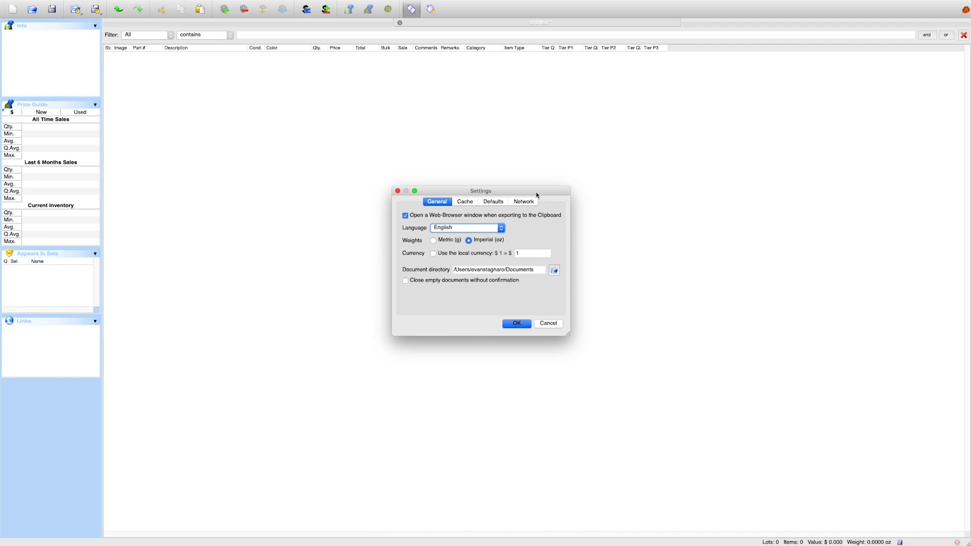
{"action": "left_click_drag", "start_coordinate": [536, 193], "coordinate": [442, 143]}
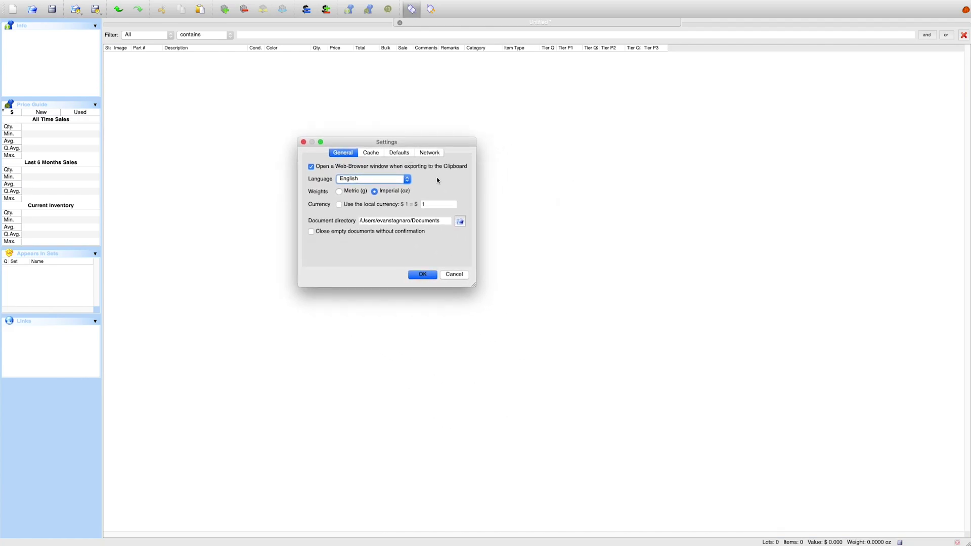
{"action": "left_click", "coordinate": [429, 154]}
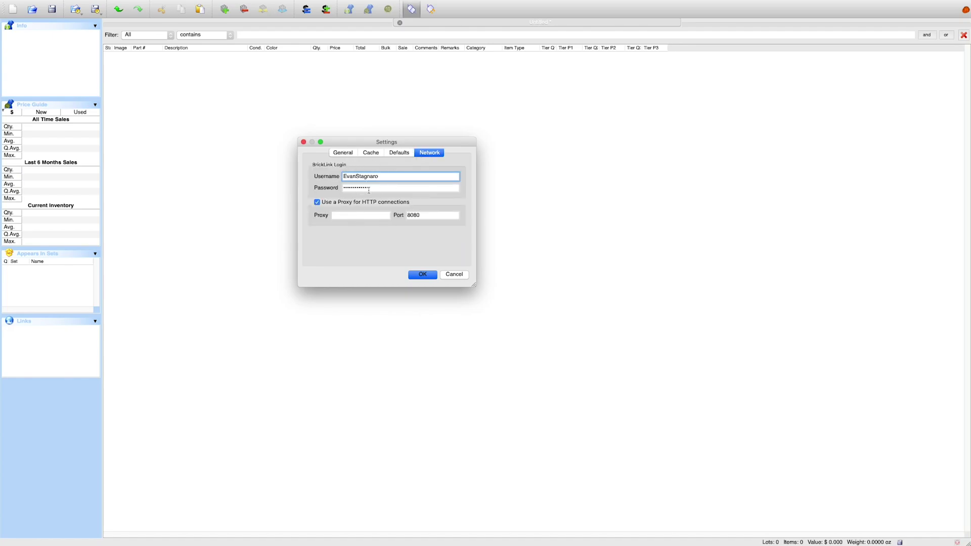
{"action": "left_click", "coordinate": [423, 276]}
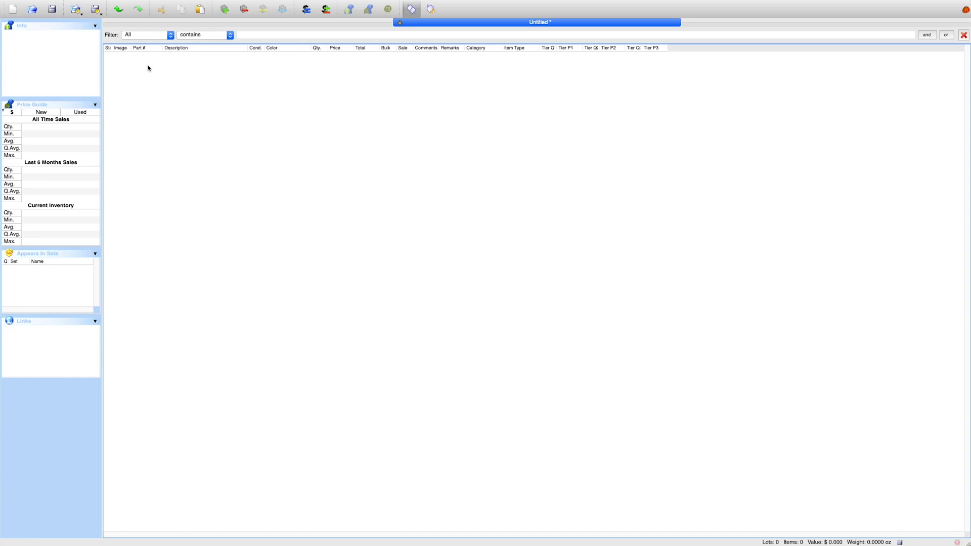
Close the Untitled documents without saving and start a fresh, empty Untitled document.
{"action": "left_click", "coordinate": [13, 10]}
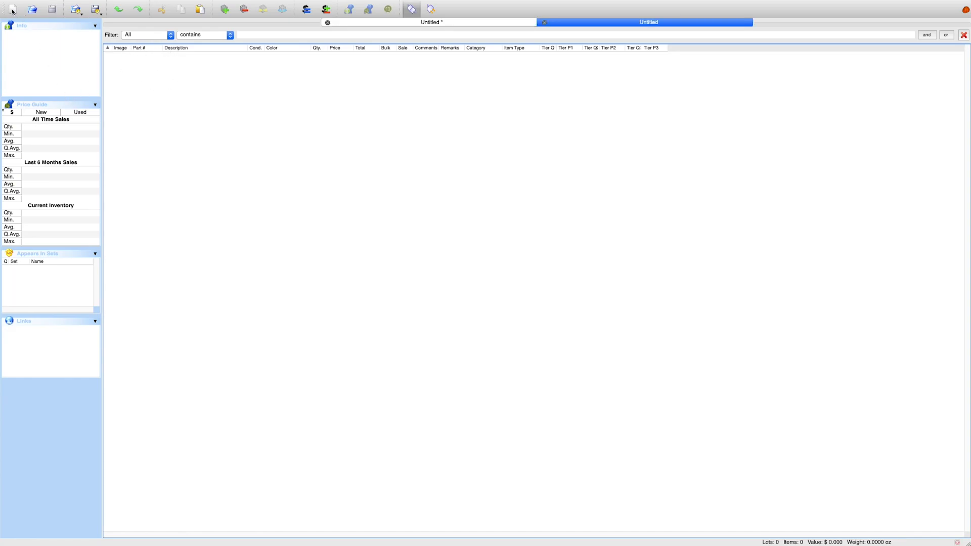
{"action": "left_click", "coordinate": [327, 23]}
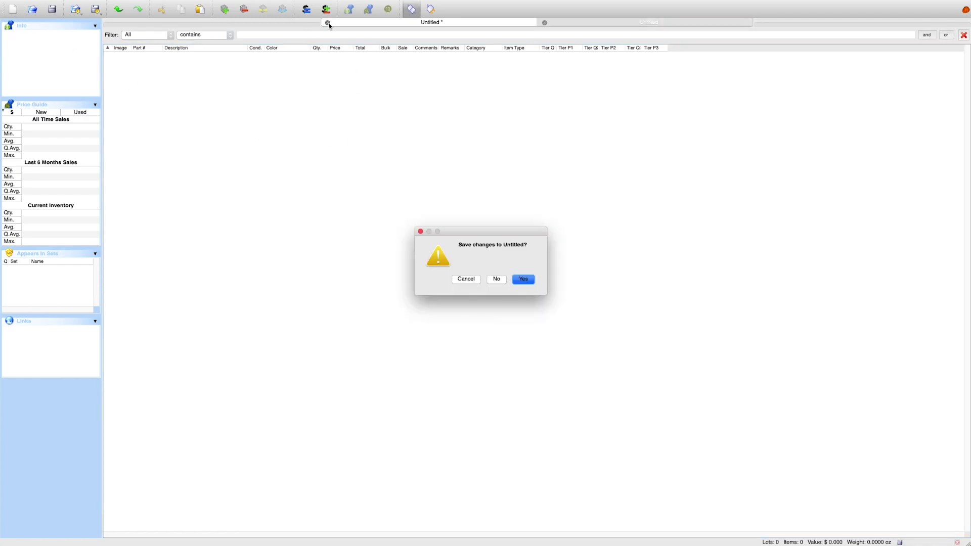
{"action": "left_click", "coordinate": [495, 280]}
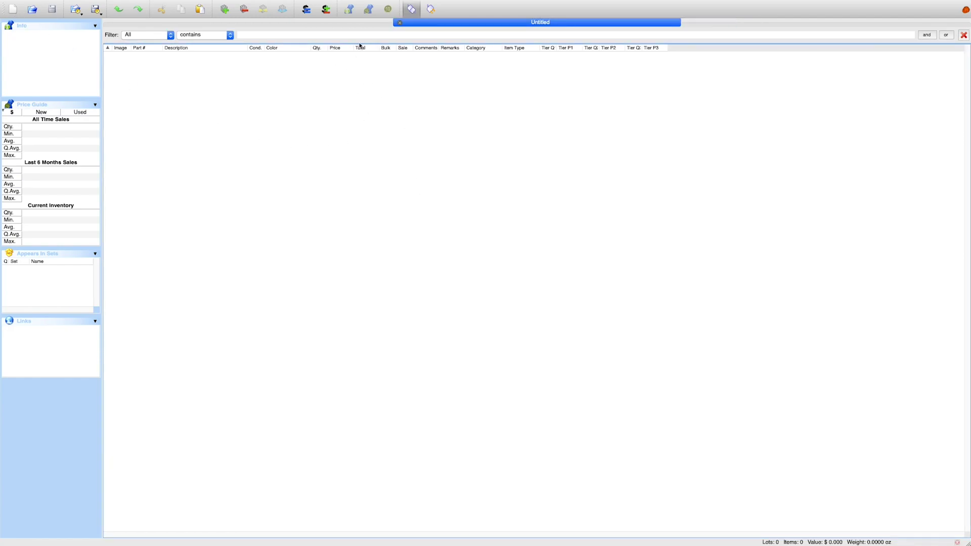
{"action": "left_click", "coordinate": [401, 23]}
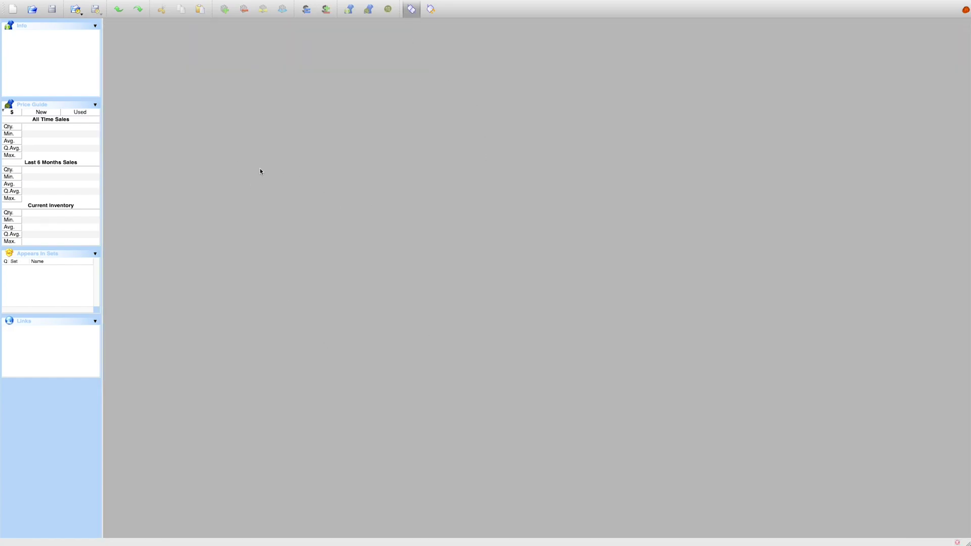
{"action": "left_click", "coordinate": [14, 10]}
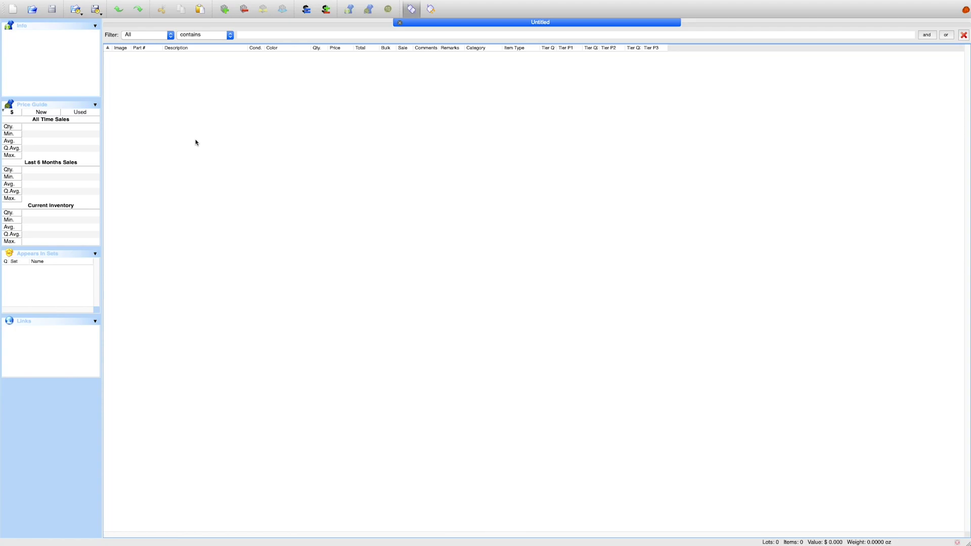
Import the BrickLink store inventory into a Store 3/30/20 document with 2713 lots.
{"action": "left_click", "coordinate": [76, 9]}
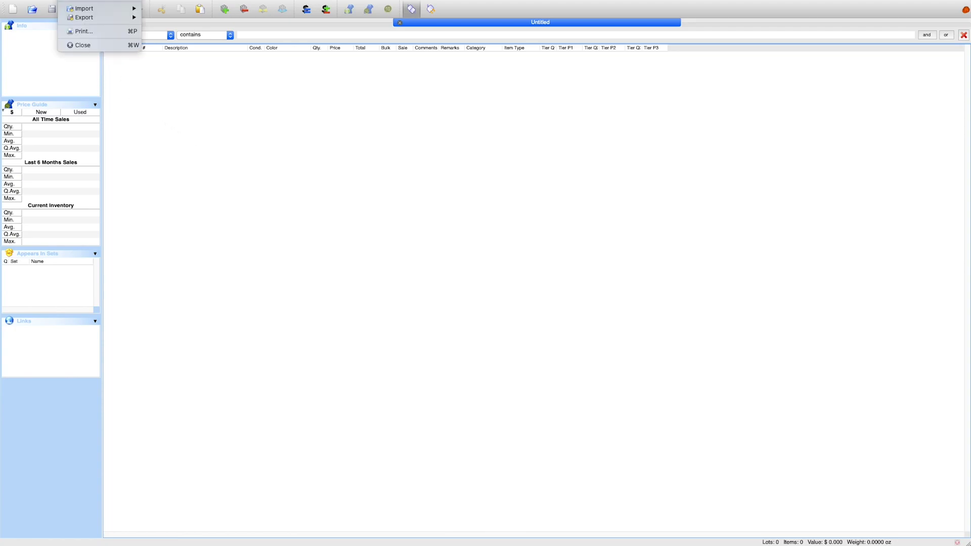
{"action": "mouse_move", "coordinate": [93, 14]}
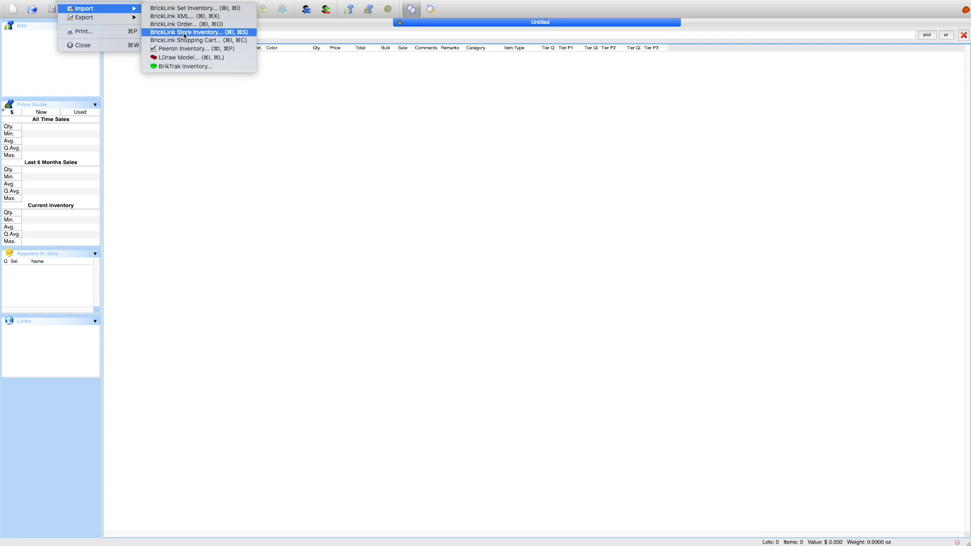
{"action": "left_click", "coordinate": [196, 33]}
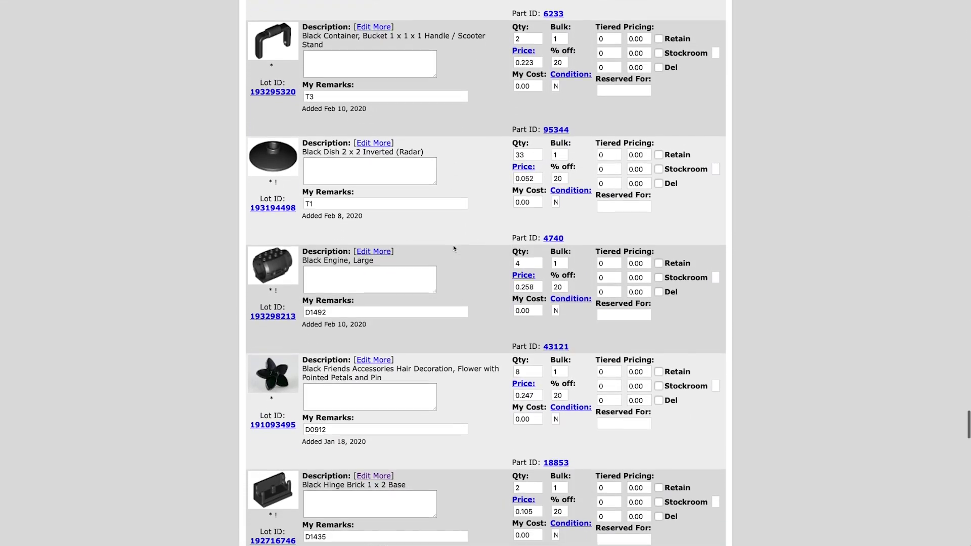
Back in BrickStock's Store 3/30/20 table, show price guide details for 22886 Brick 1 x 2 x 3 White.
{"action": "key", "text": "alt+Tab"}
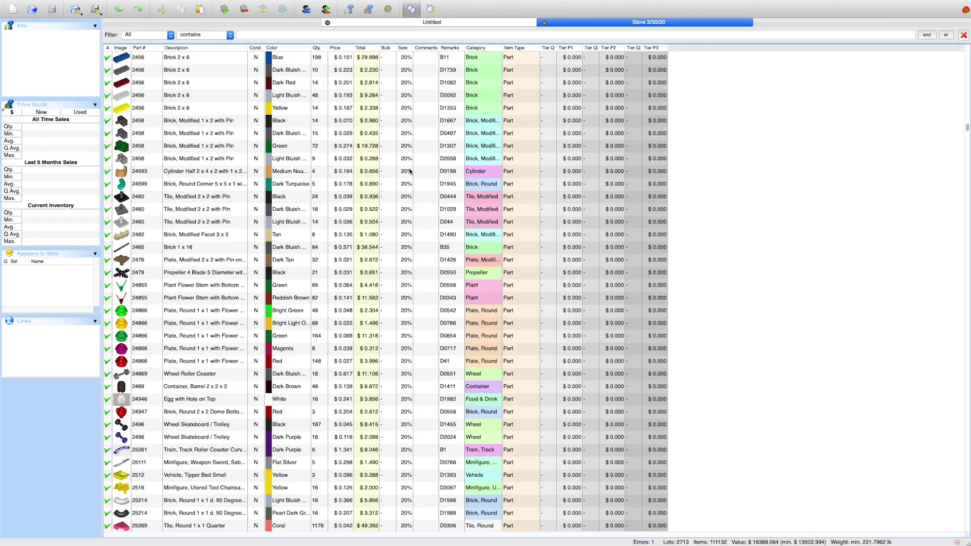
{"action": "scroll", "coordinate": [265, 174], "scroll_direction": "down", "scroll_amount": 2}
{"action": "scroll", "coordinate": [265, 175], "scroll_direction": "down", "scroll_amount": 4}
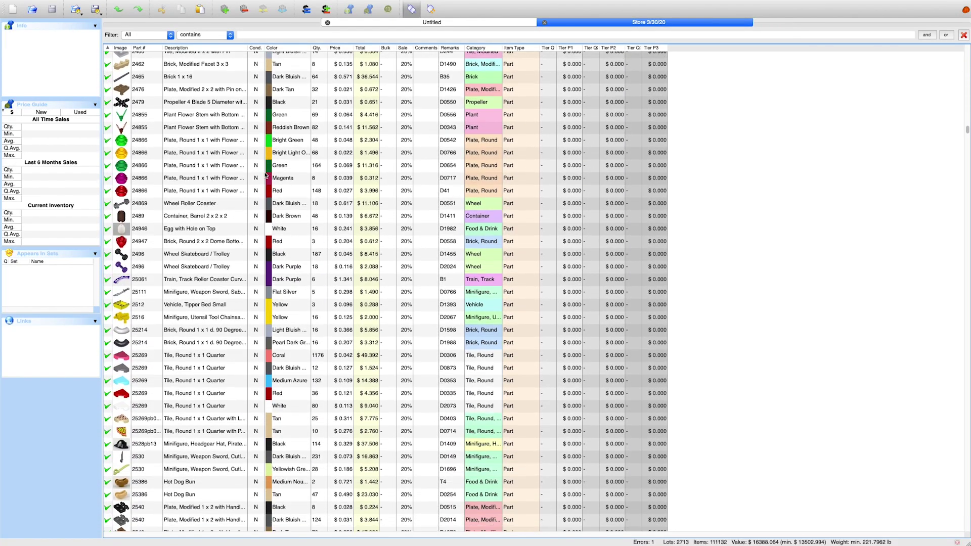
{"action": "scroll", "coordinate": [265, 174], "scroll_direction": "up", "scroll_amount": 15}
{"action": "scroll", "coordinate": [265, 174], "scroll_direction": "up", "scroll_amount": 20}
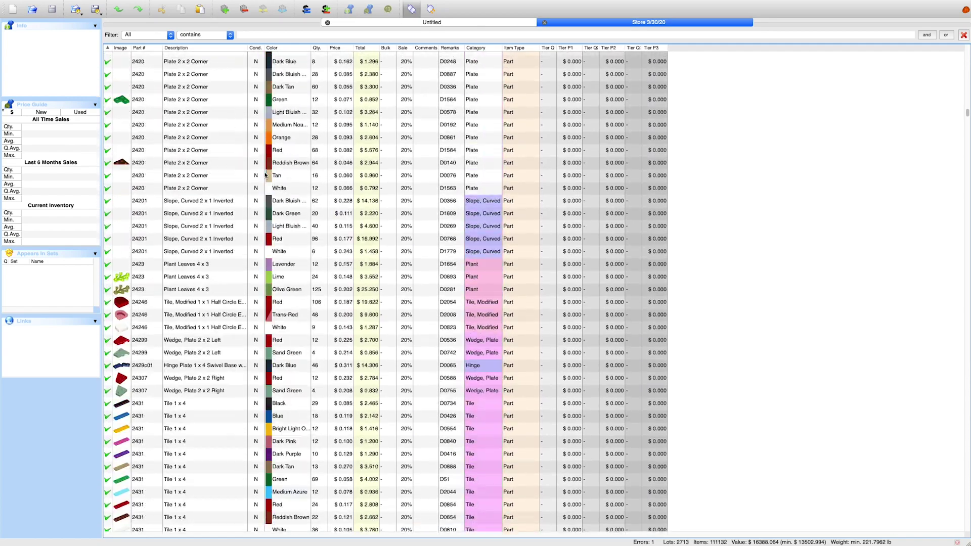
{"action": "scroll", "coordinate": [223, 199], "scroll_direction": "up", "scroll_amount": 2}
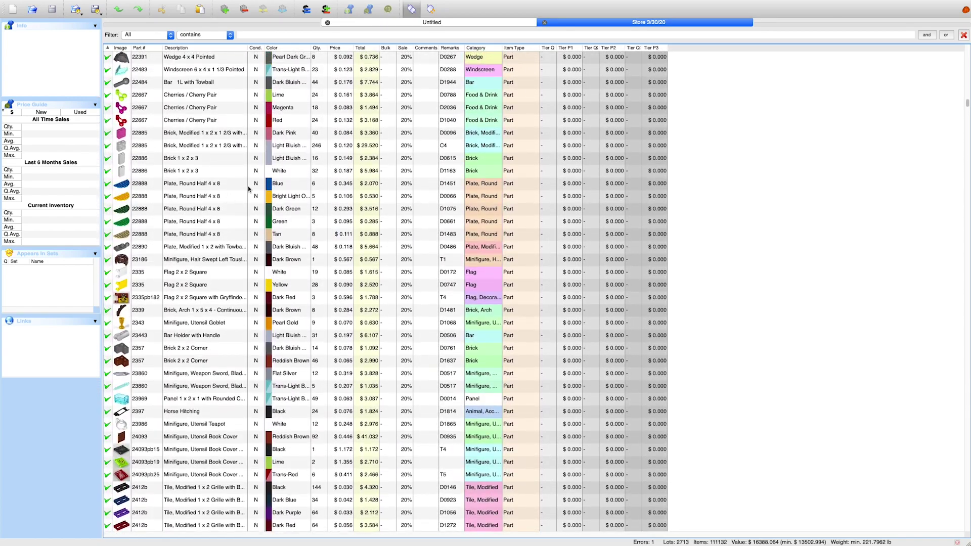
{"action": "left_click", "coordinate": [299, 172]}
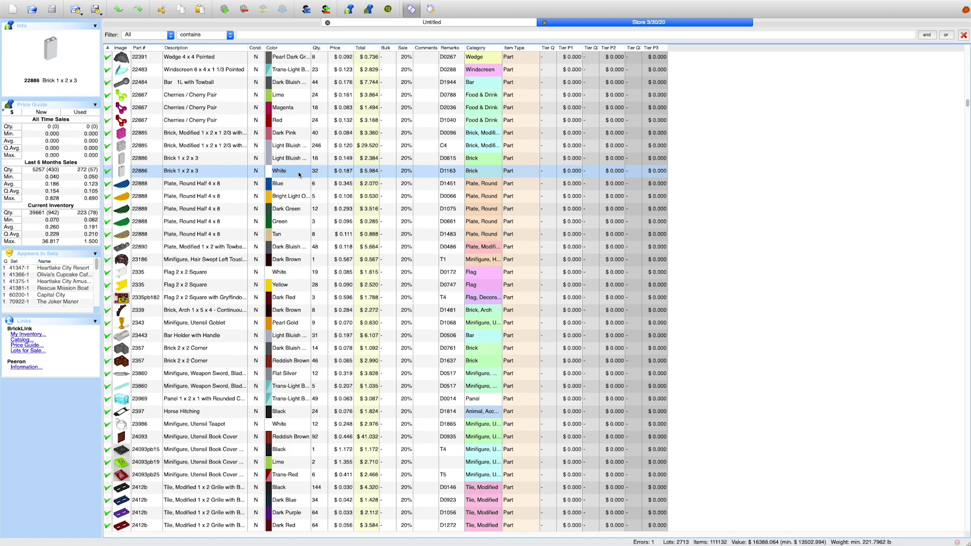
{"action": "scroll", "coordinate": [298, 175], "scroll_direction": "up", "scroll_amount": 20}
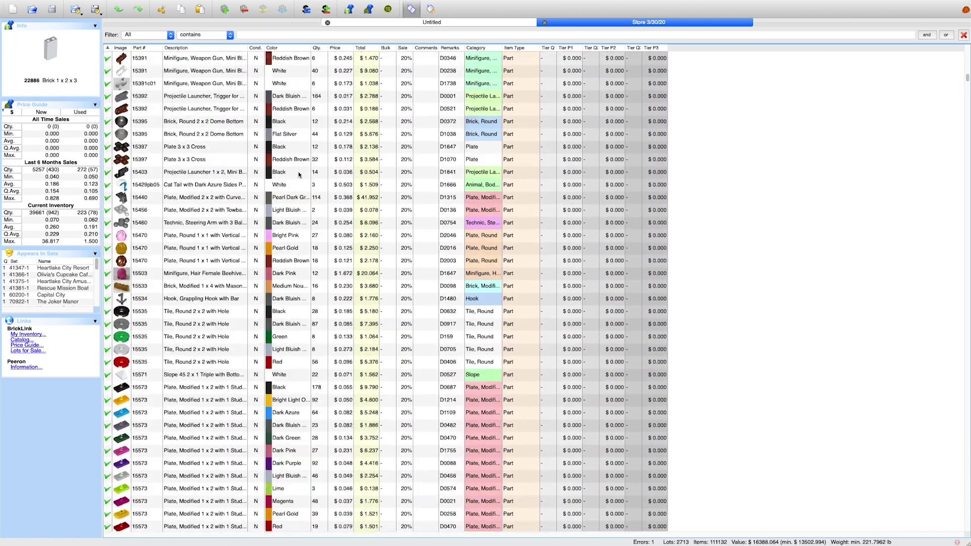
{"action": "scroll", "coordinate": [299, 175], "scroll_direction": "up", "scroll_amount": 12}
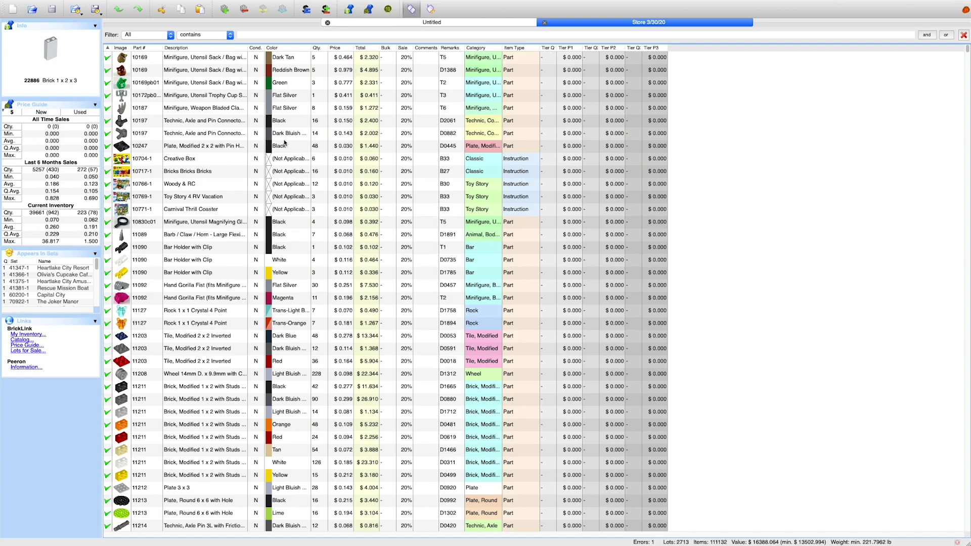
Sort the inventory by colour, then by item type.
{"action": "left_click", "coordinate": [286, 48]}
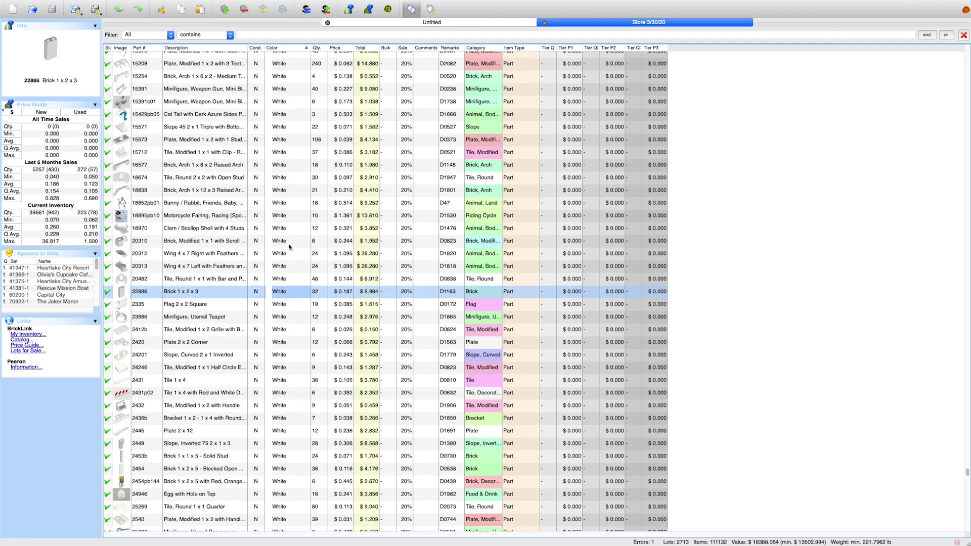
{"action": "scroll", "coordinate": [289, 245], "scroll_direction": "up", "scroll_amount": 15}
{"action": "scroll", "coordinate": [289, 246], "scroll_direction": "up", "scroll_amount": 20}
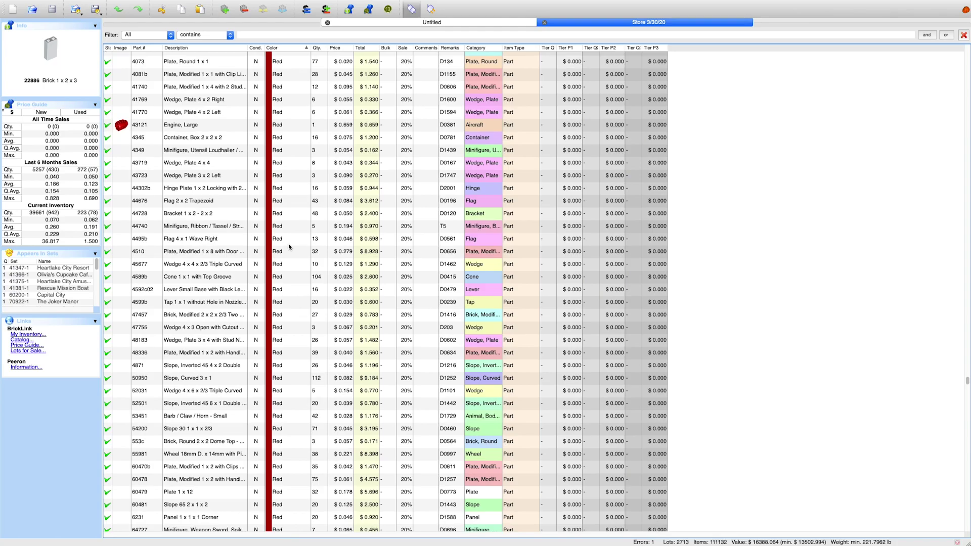
{"action": "scroll", "coordinate": [290, 240], "scroll_direction": "up", "scroll_amount": 3}
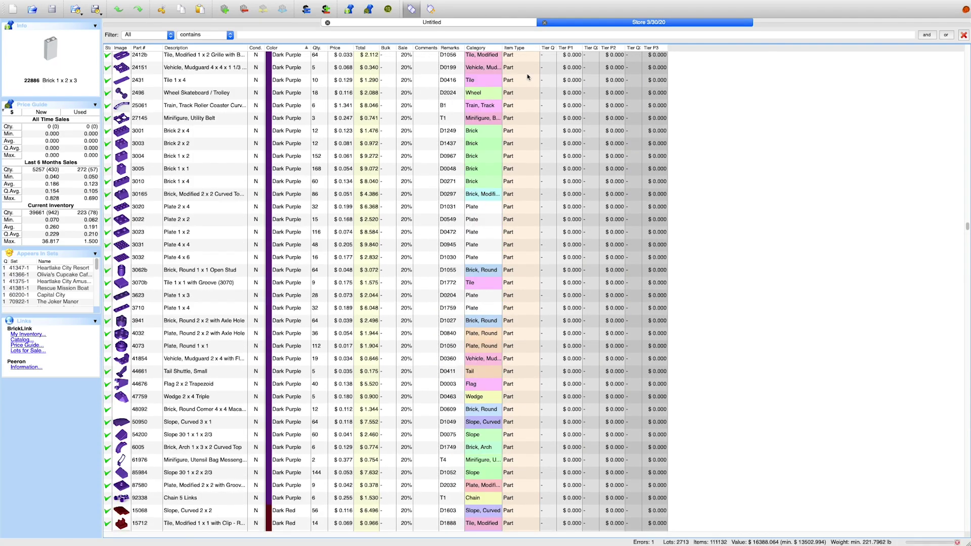
{"action": "left_click", "coordinate": [520, 48]}
Show the Info and Price Guide panels for the col244 Ice Queen minifigure lot.
{"action": "scroll", "coordinate": [441, 230], "scroll_direction": "up", "scroll_amount": 20}
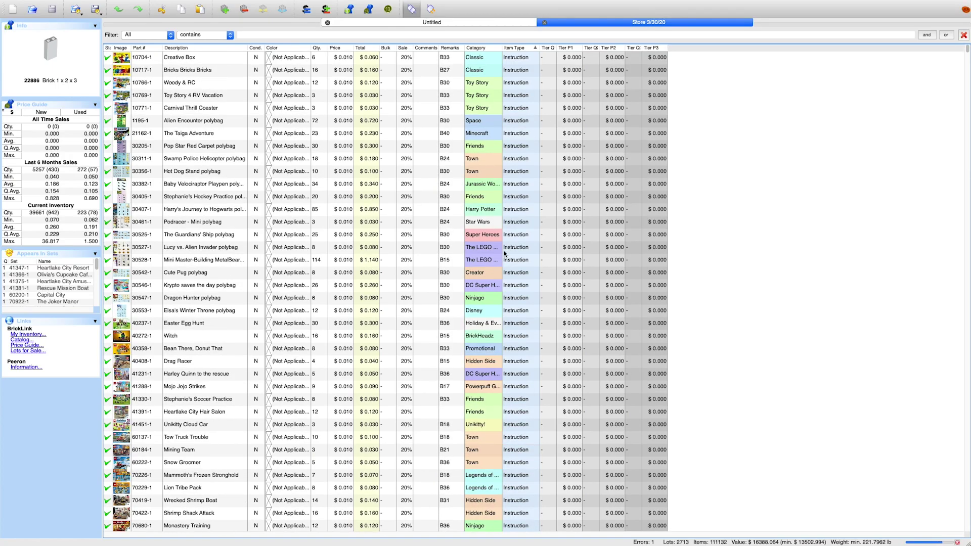
{"action": "scroll", "coordinate": [501, 251], "scroll_direction": "down", "scroll_amount": 20}
{"action": "scroll", "coordinate": [504, 254], "scroll_direction": "down", "scroll_amount": 20}
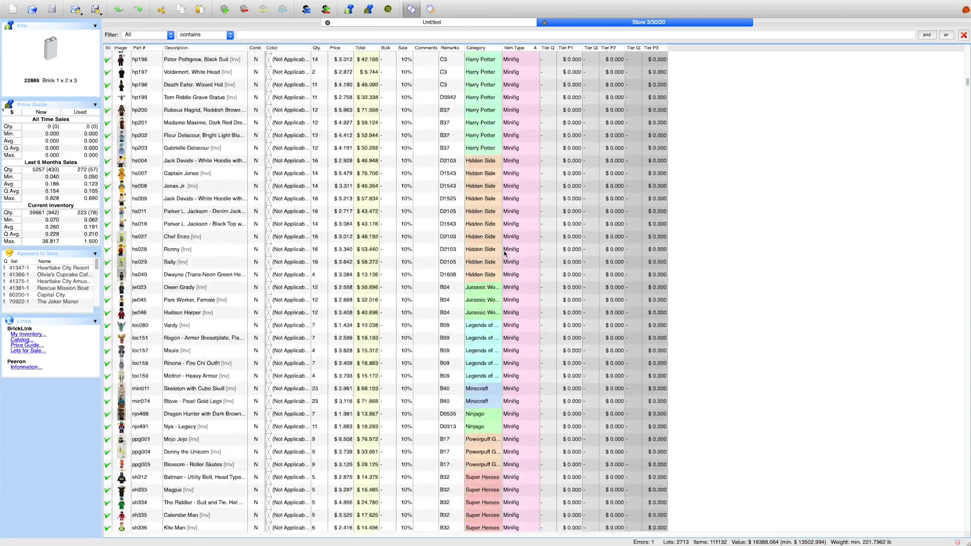
{"action": "scroll", "coordinate": [504, 254], "scroll_direction": "down", "scroll_amount": 20}
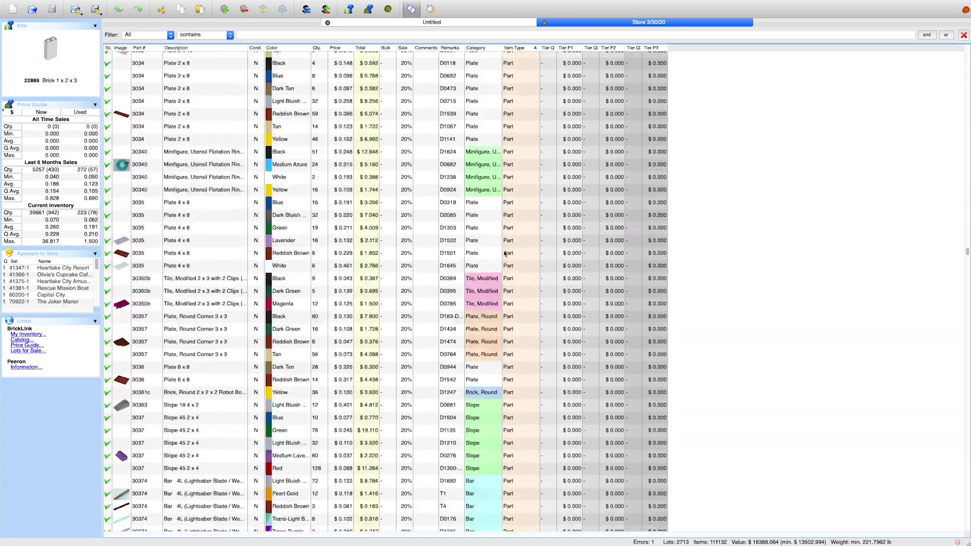
{"action": "scroll", "coordinate": [504, 254], "scroll_direction": "up", "scroll_amount": 20}
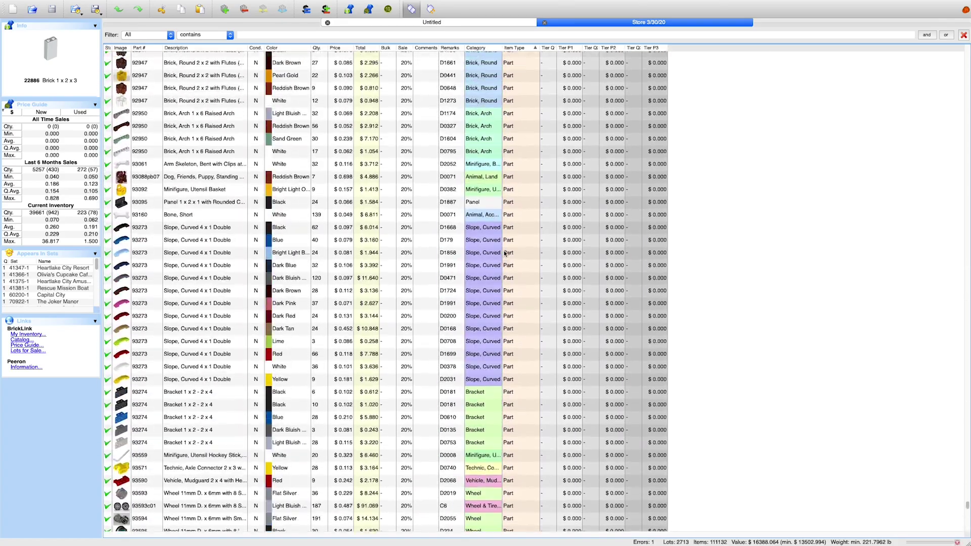
{"action": "scroll", "coordinate": [504, 254], "scroll_direction": "up", "scroll_amount": 20}
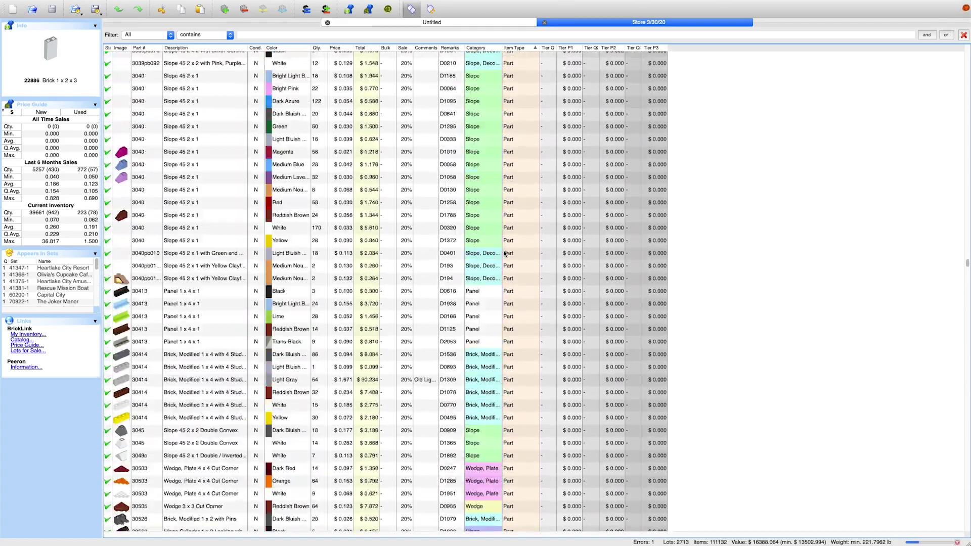
{"action": "scroll", "coordinate": [505, 254], "scroll_direction": "up", "scroll_amount": 20}
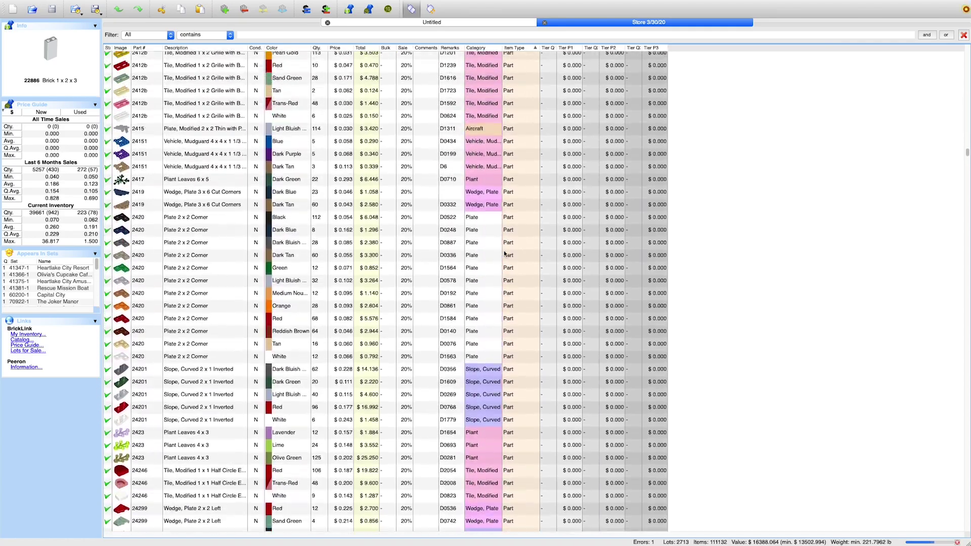
{"action": "scroll", "coordinate": [504, 254], "scroll_direction": "up", "scroll_amount": 20}
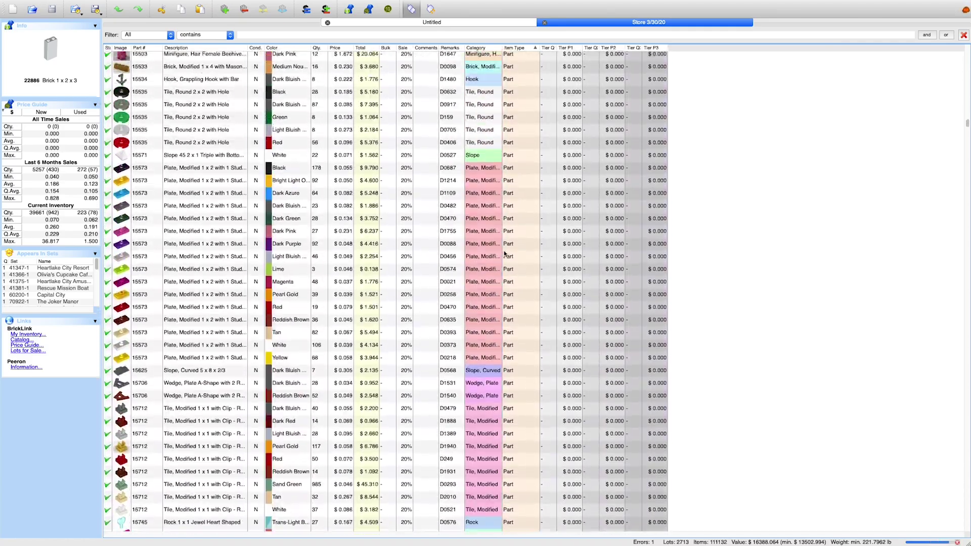
{"action": "scroll", "coordinate": [505, 251], "scroll_direction": "up", "scroll_amount": 20}
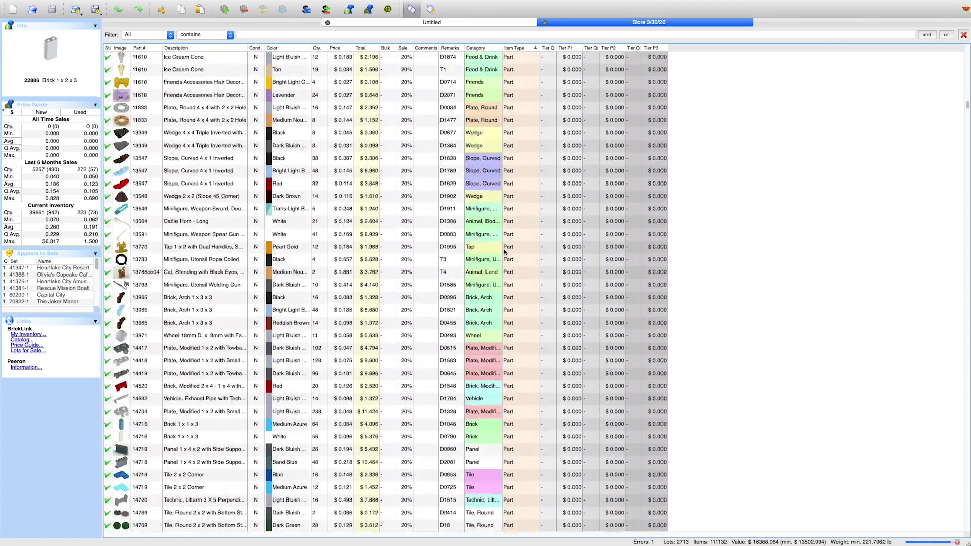
{"action": "scroll", "coordinate": [504, 251], "scroll_direction": "up", "scroll_amount": 20}
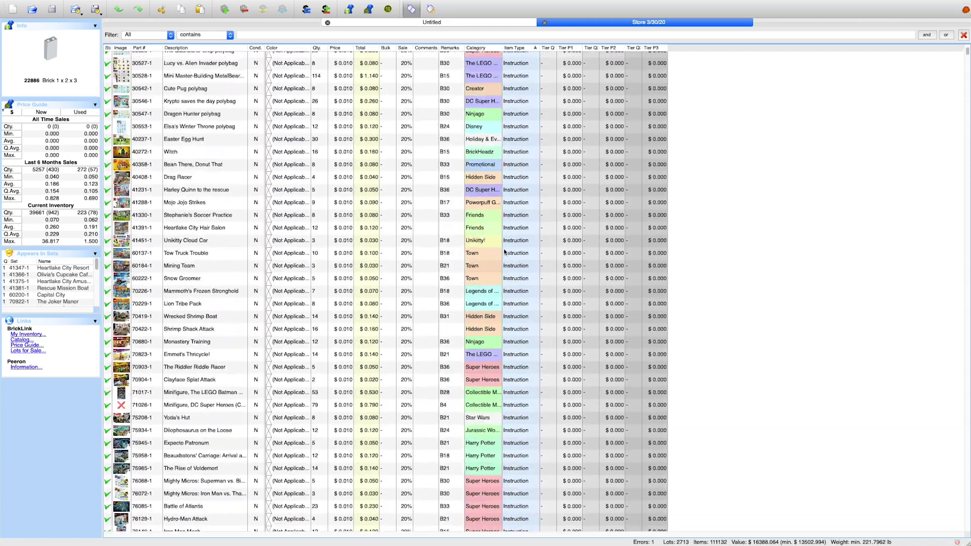
{"action": "scroll", "coordinate": [367, 275], "scroll_direction": "down", "scroll_amount": 11}
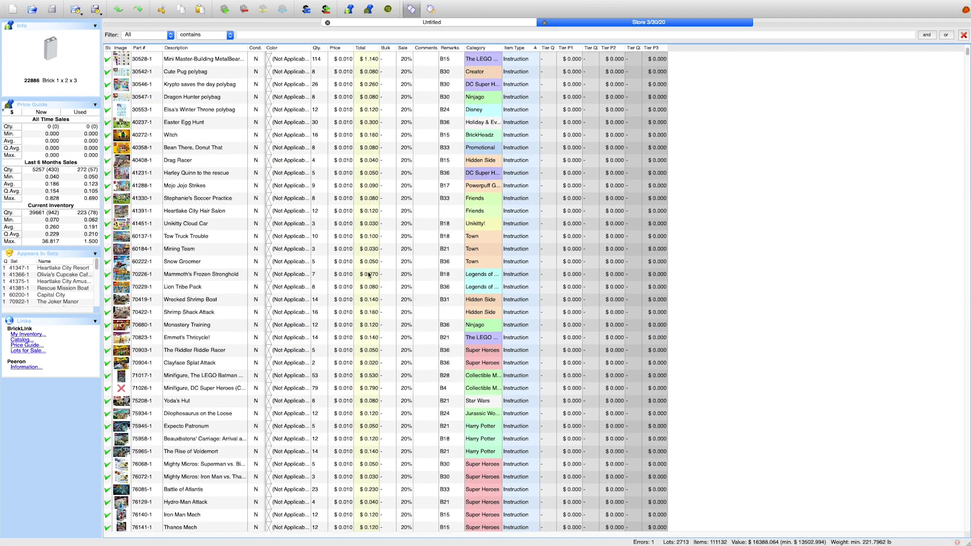
{"action": "left_click", "coordinate": [394, 165]}
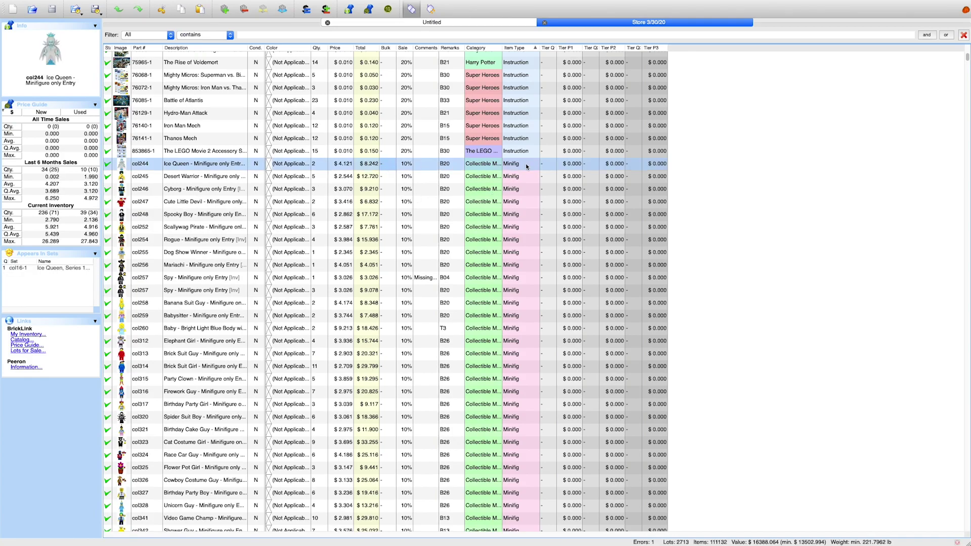
Extend the selection from col244 Ice Queen to the last lot, covering 2658 lots.
{"action": "scroll", "coordinate": [335, 205], "scroll_direction": "down", "scroll_amount": 20}
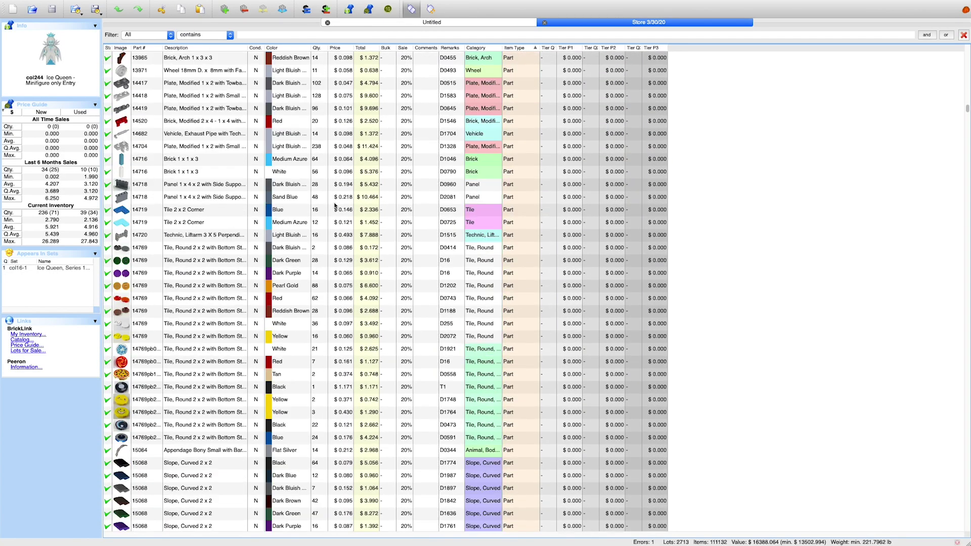
{"action": "scroll", "coordinate": [334, 205], "scroll_direction": "down", "scroll_amount": 20}
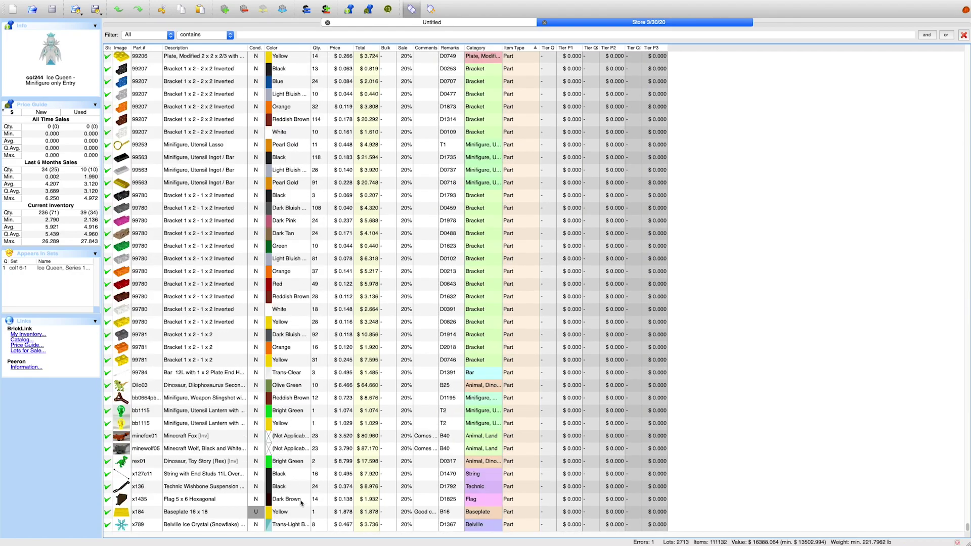
{"action": "left_click", "coordinate": [295, 524], "text": "shift"}
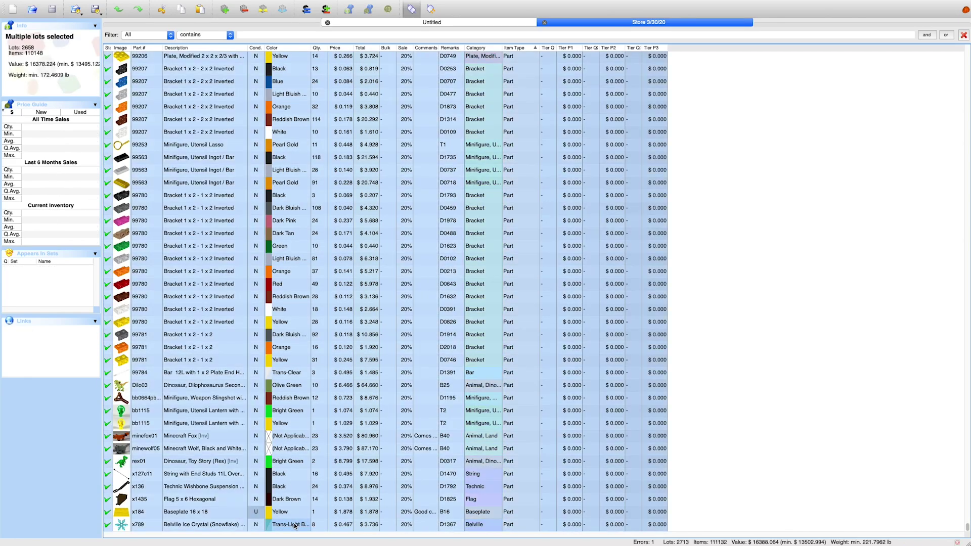
{"action": "scroll", "coordinate": [333, 277], "scroll_direction": "up", "scroll_amount": 15}
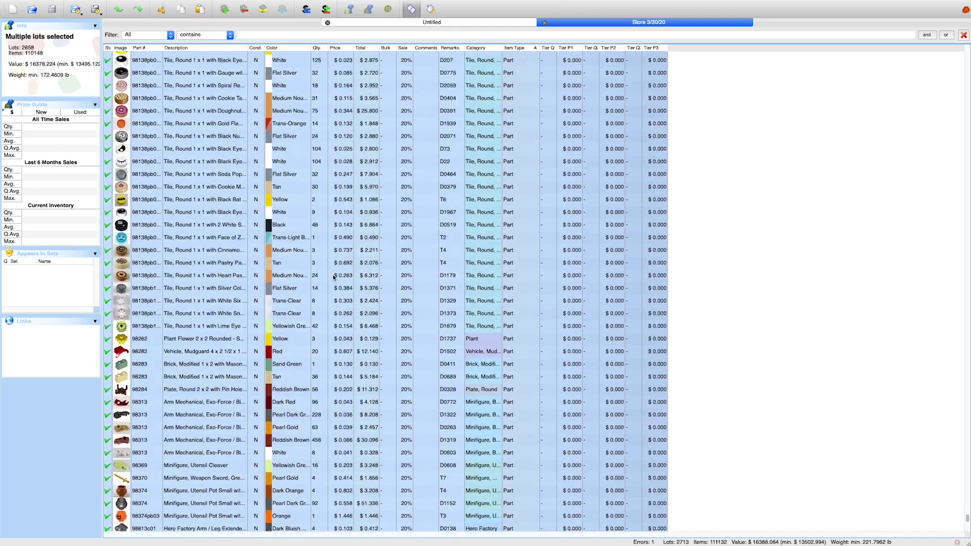
{"action": "scroll", "coordinate": [334, 277], "scroll_direction": "up", "scroll_amount": 2}
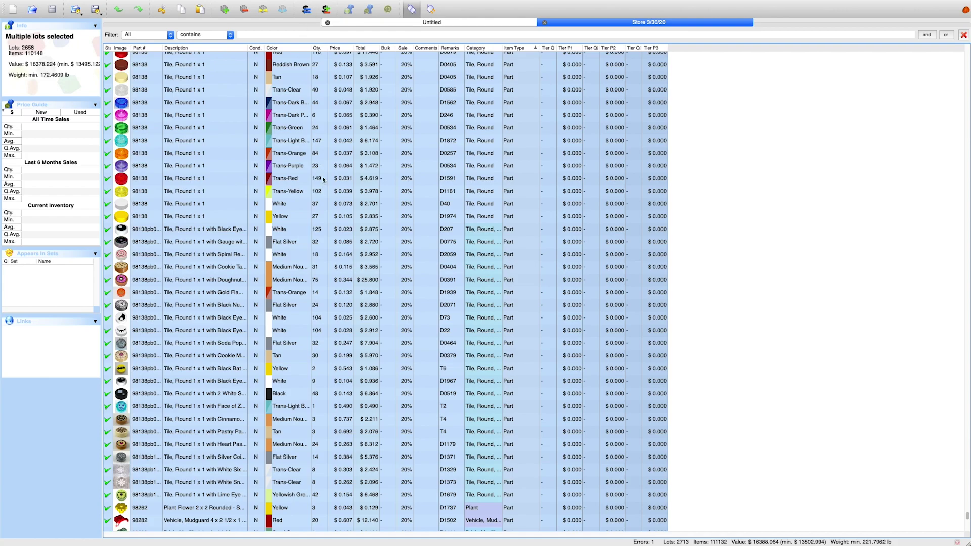
Set the selected lots to Price Guide Last 6 Months Sales Average, forcing a fresh download.
{"action": "right_click", "coordinate": [319, 197]}
{"action": "mouse_move", "coordinate": [344, 298]}
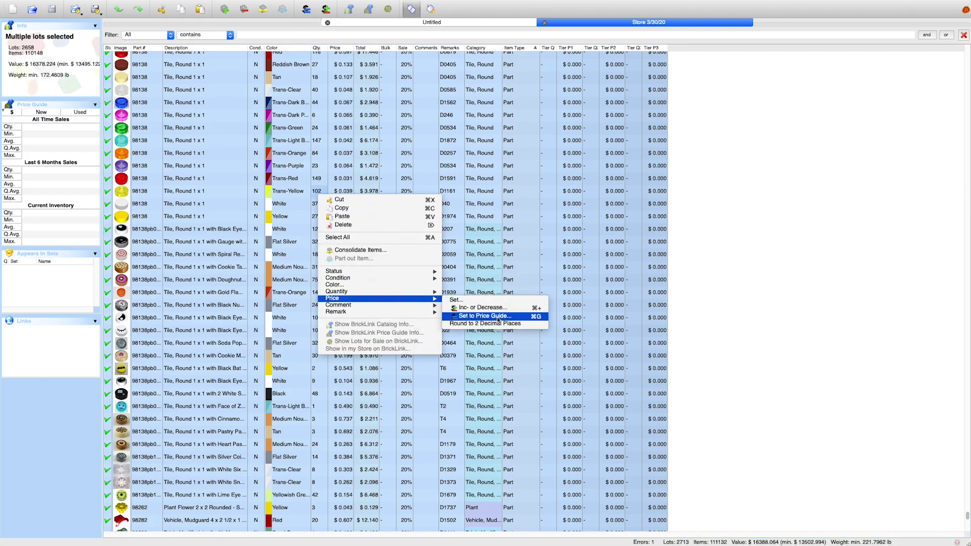
{"action": "left_click", "coordinate": [516, 317]}
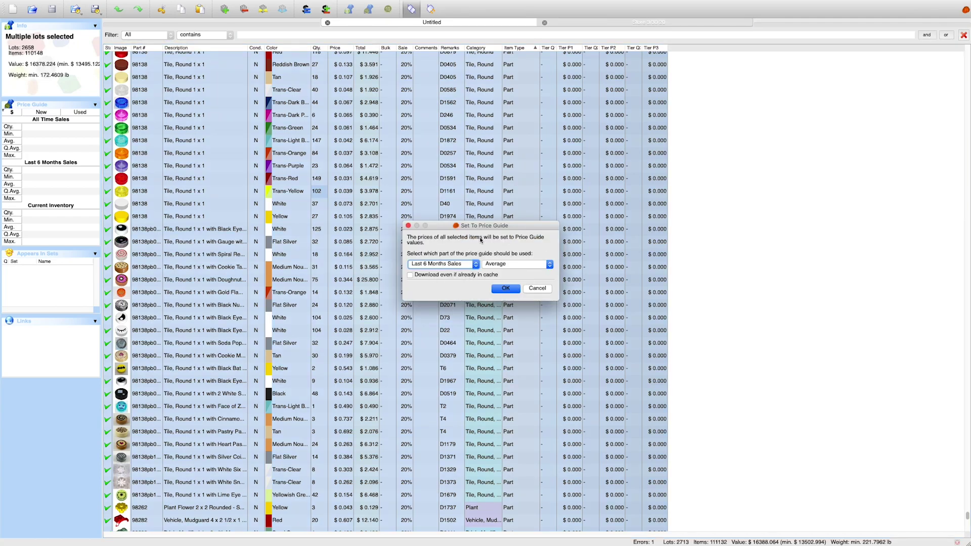
{"action": "left_click", "coordinate": [419, 264]}
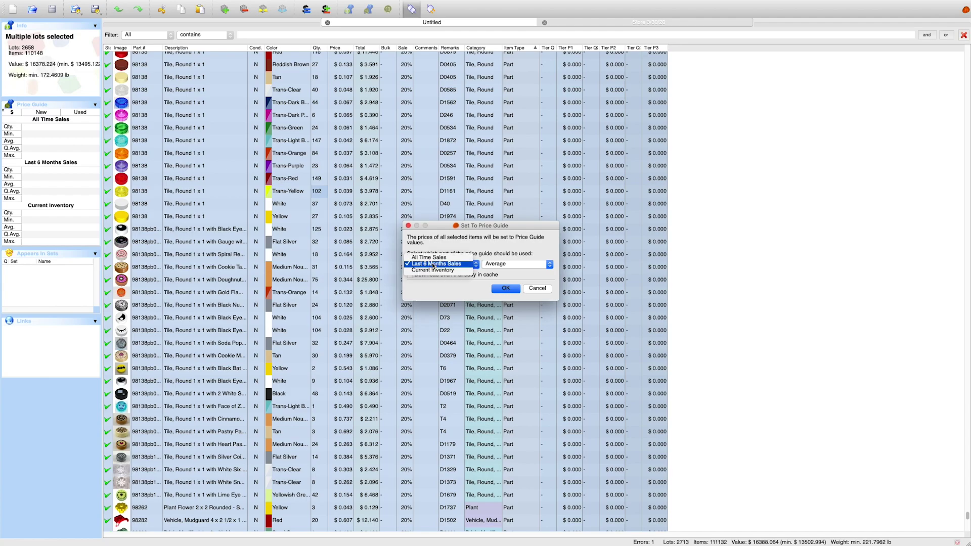
{"action": "left_click", "coordinate": [488, 273]}
{"action": "left_click", "coordinate": [504, 265]}
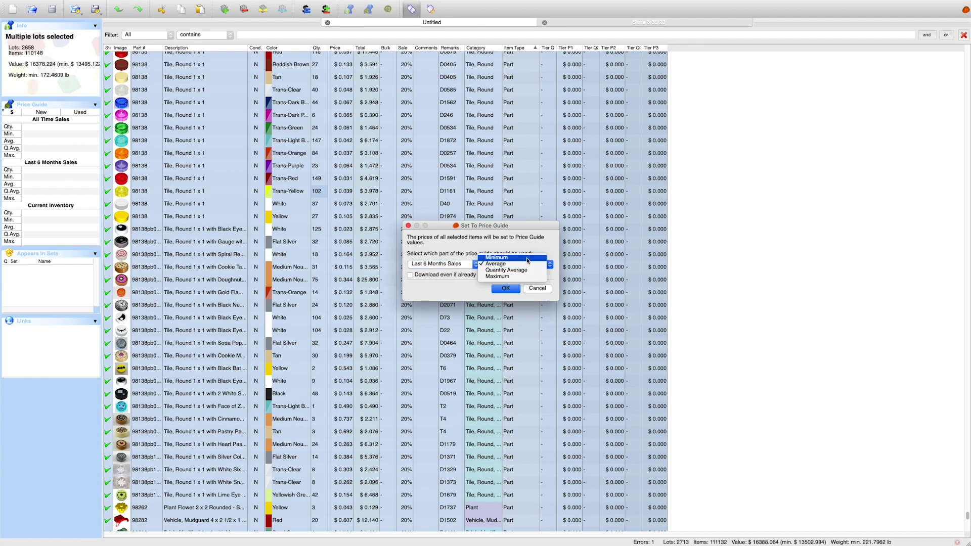
{"action": "left_click", "coordinate": [461, 277]}
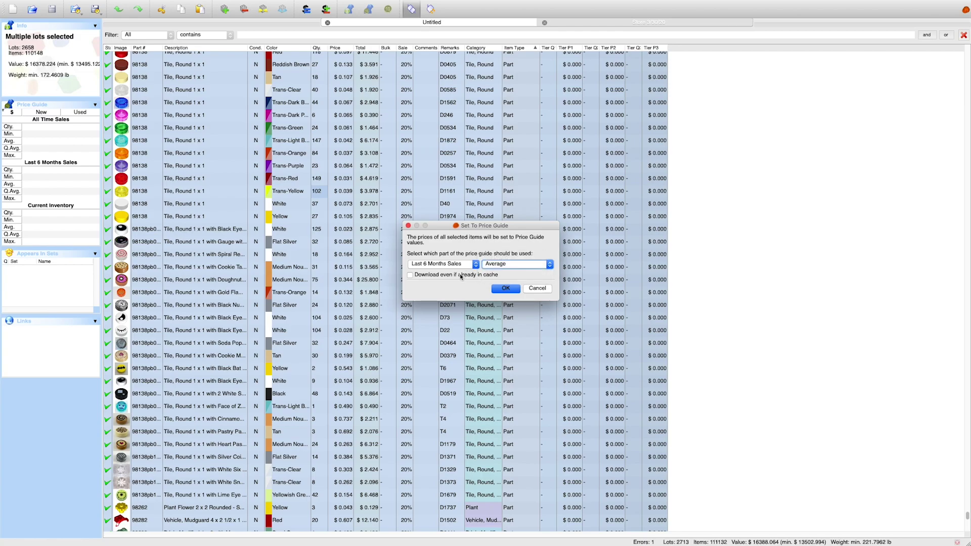
{"action": "left_click", "coordinate": [410, 276]}
{"action": "left_click", "coordinate": [505, 289]}
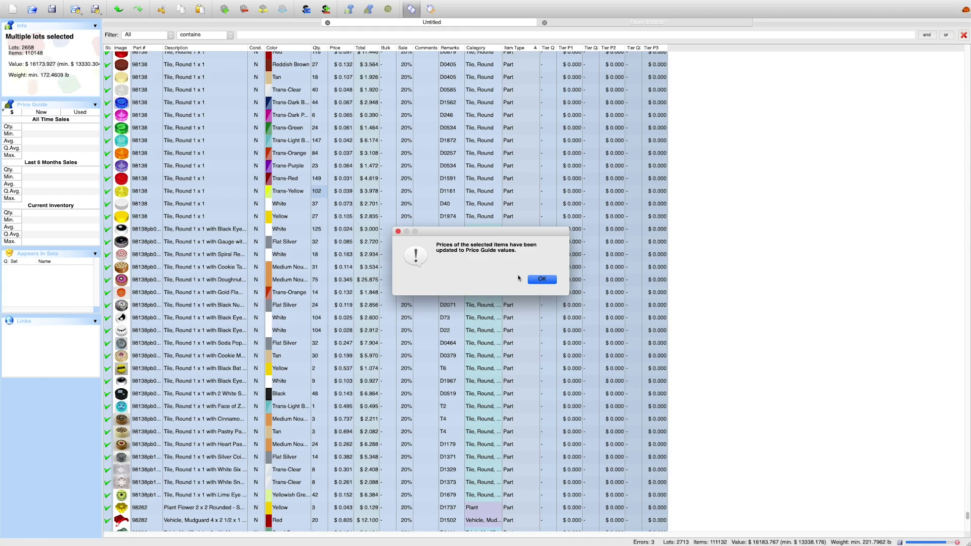
{"action": "left_click", "coordinate": [549, 279]}
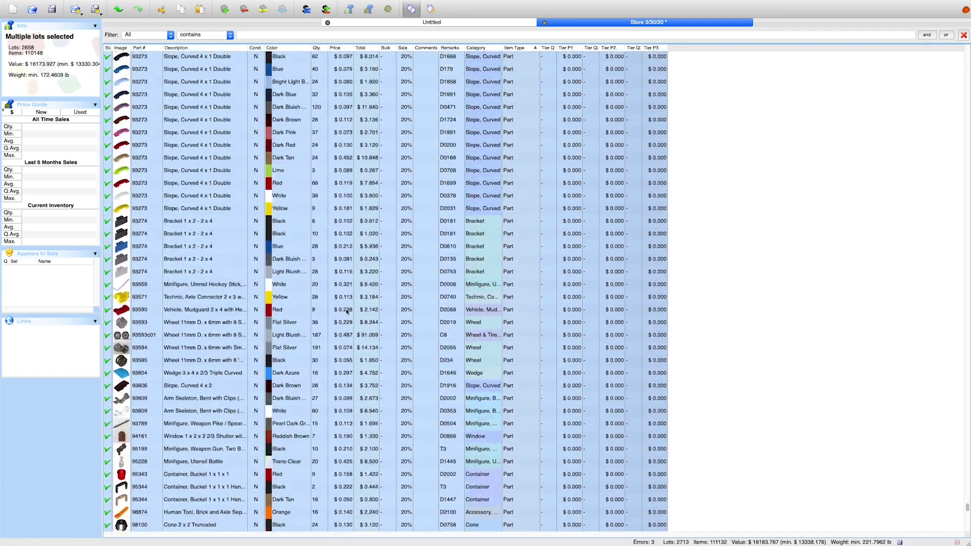
Scroll through the repriced lots and show details for col248 Spooky Boy, now $2.862.
{"action": "scroll", "coordinate": [347, 312], "scroll_direction": "up", "scroll_amount": 20}
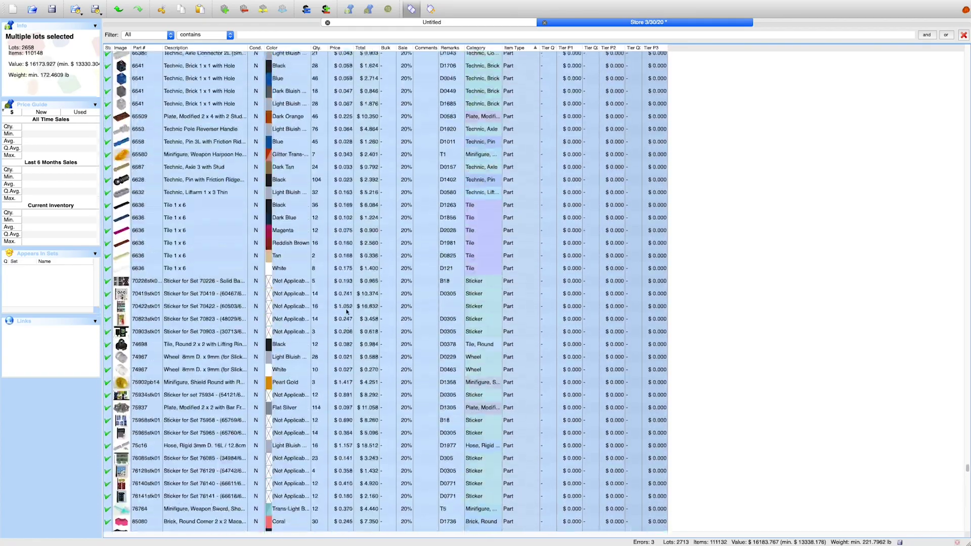
{"action": "scroll", "coordinate": [347, 312], "scroll_direction": "up", "scroll_amount": 20}
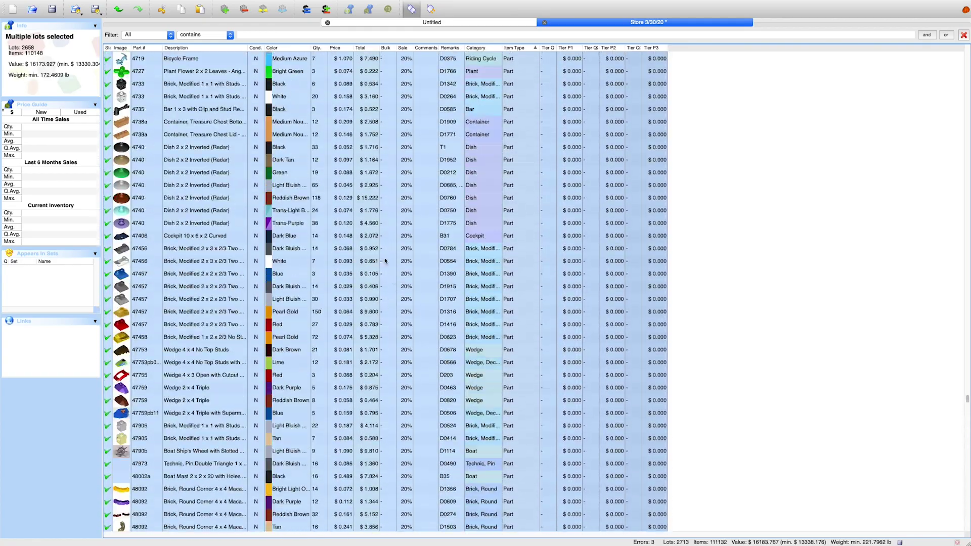
{"action": "scroll", "coordinate": [353, 289], "scroll_direction": "up", "scroll_amount": 1}
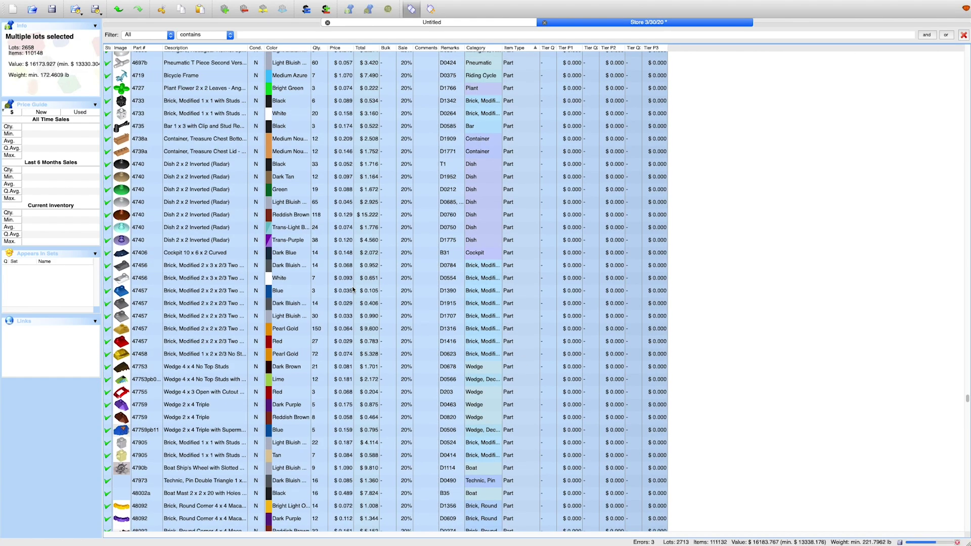
{"action": "scroll", "coordinate": [354, 290], "scroll_direction": "up", "scroll_amount": 9}
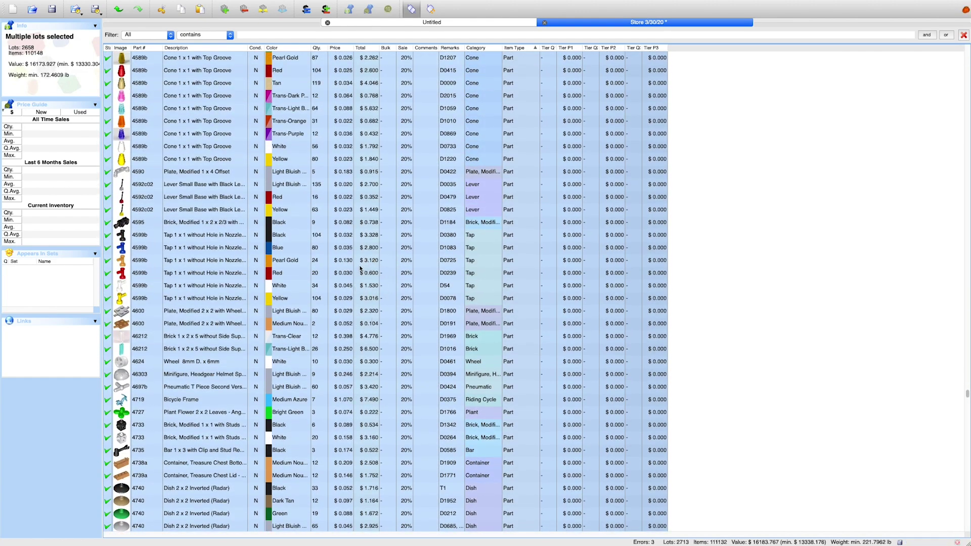
{"action": "scroll", "coordinate": [341, 292], "scroll_direction": "up", "scroll_amount": 20}
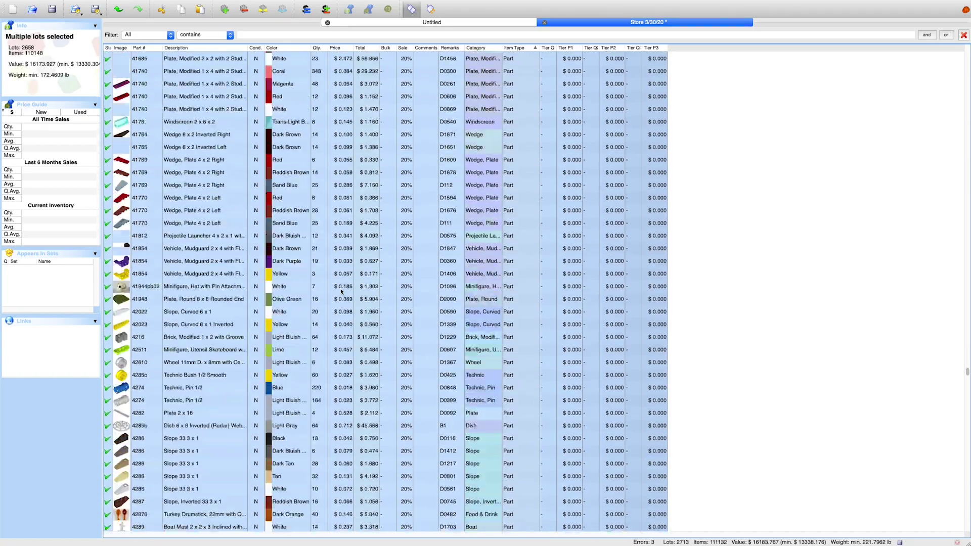
{"action": "scroll", "coordinate": [340, 291], "scroll_direction": "up", "scroll_amount": 20}
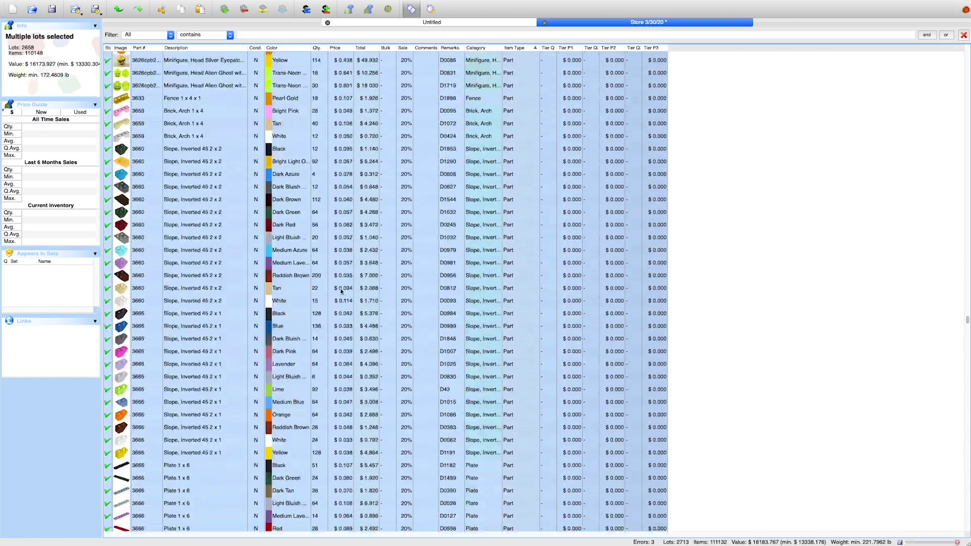
{"action": "scroll", "coordinate": [340, 292], "scroll_direction": "up", "scroll_amount": 20}
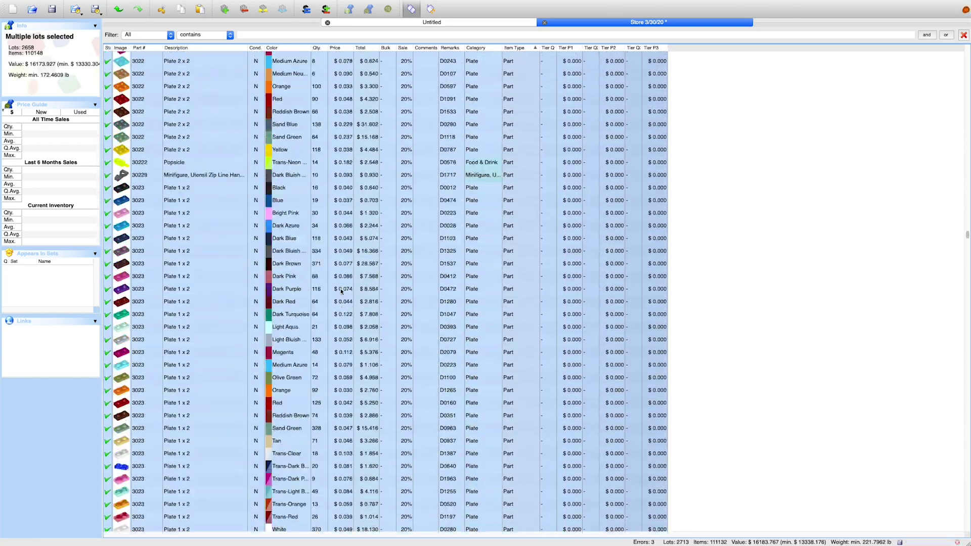
{"action": "scroll", "coordinate": [341, 291], "scroll_direction": "up", "scroll_amount": 20}
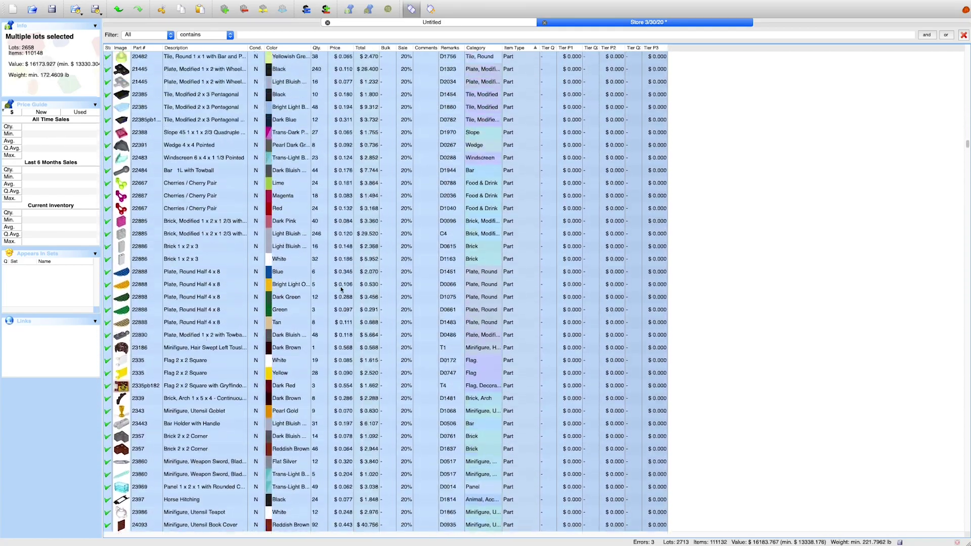
{"action": "scroll", "coordinate": [340, 291], "scroll_direction": "up", "scroll_amount": 20}
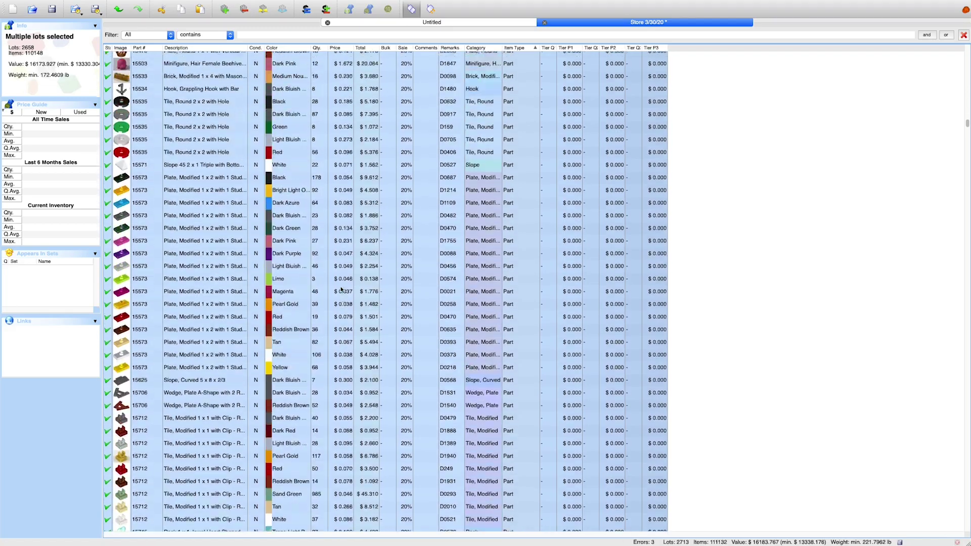
{"action": "scroll", "coordinate": [341, 290], "scroll_direction": "up", "scroll_amount": 20}
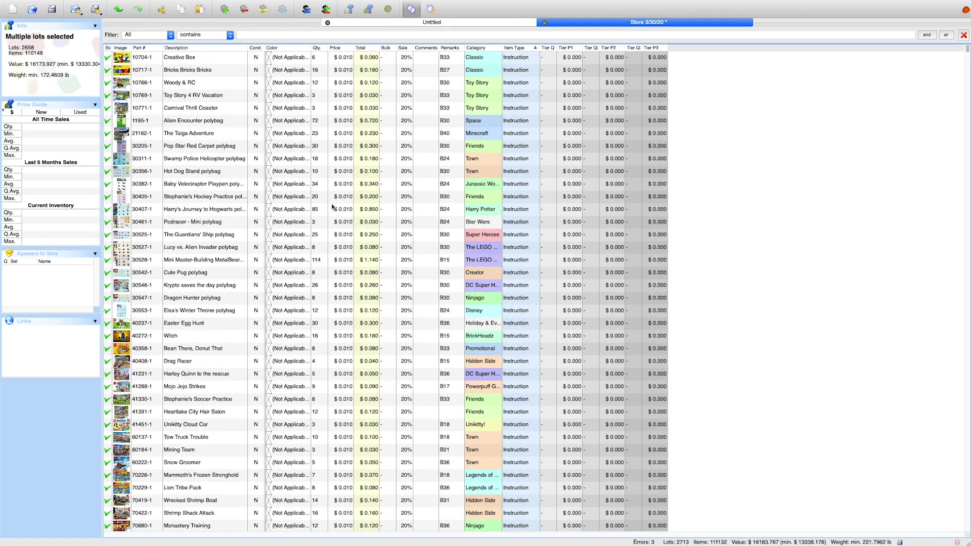
{"action": "scroll", "coordinate": [331, 207], "scroll_direction": "down", "scroll_amount": 15}
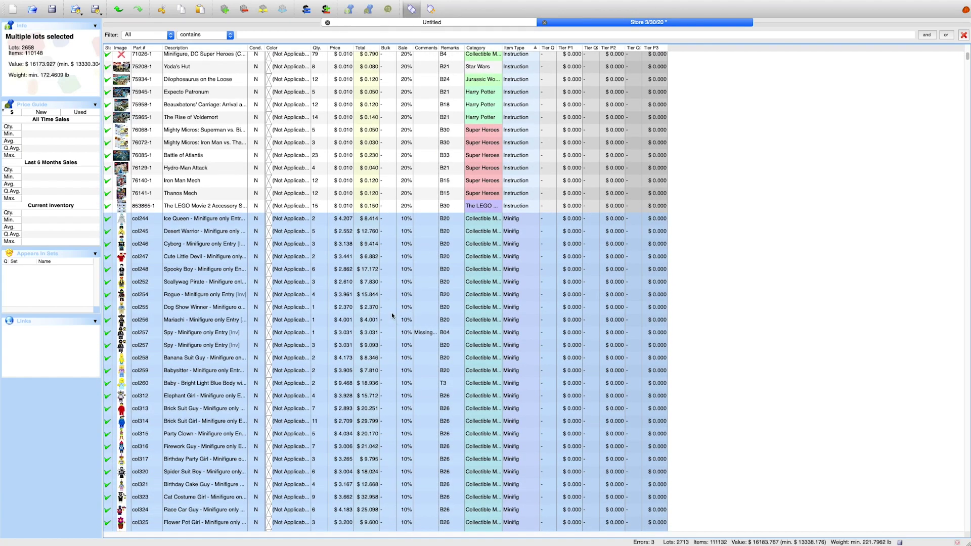
{"action": "left_click", "coordinate": [328, 271]}
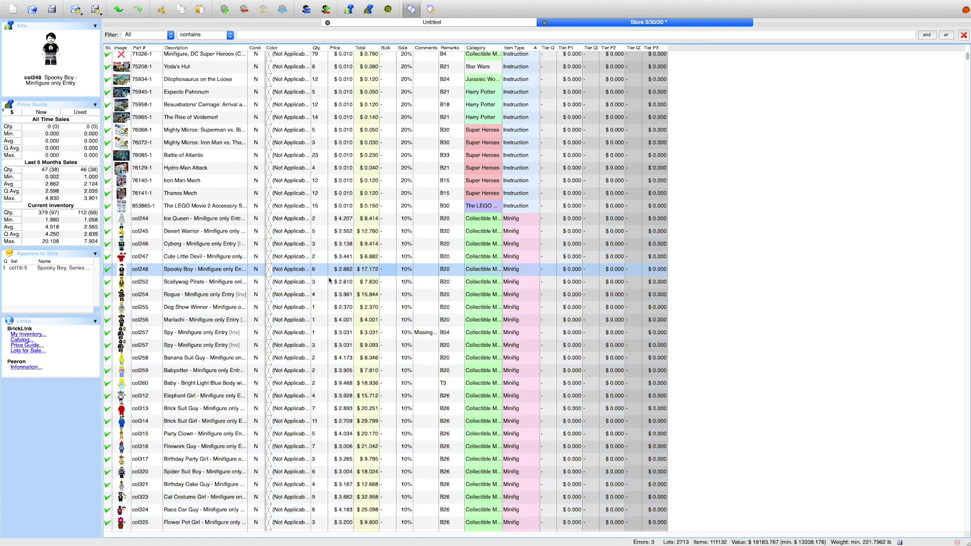
Select all 2713 lots and copy them as BrickLink Mass-Update XML to the clipboard.
{"action": "key", "text": "ctrl+a"}
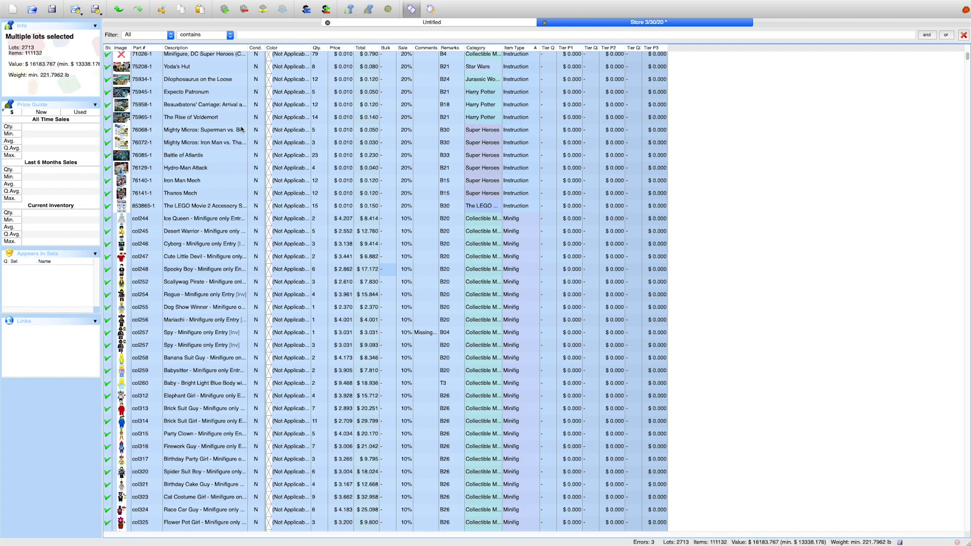
{"action": "left_click", "coordinate": [71, 1]}
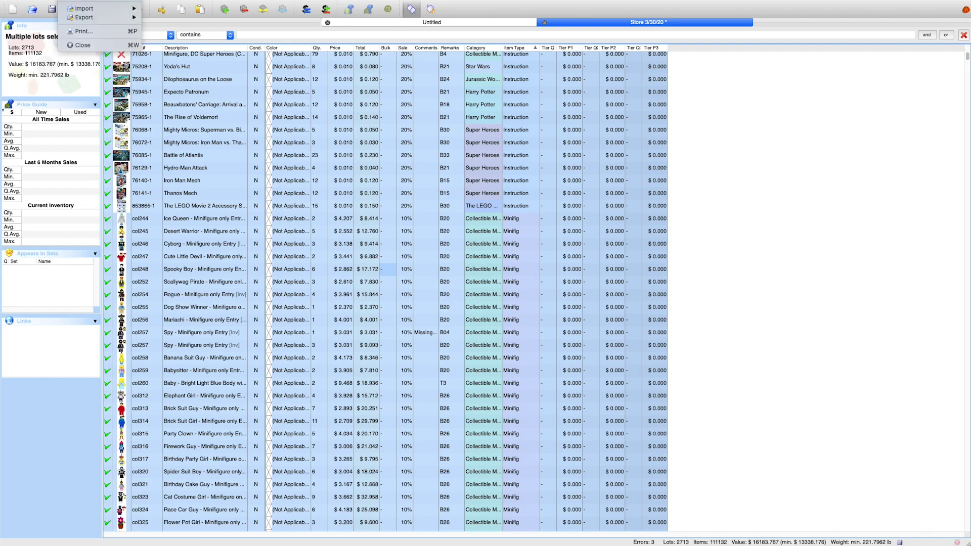
{"action": "mouse_move", "coordinate": [96, 17]}
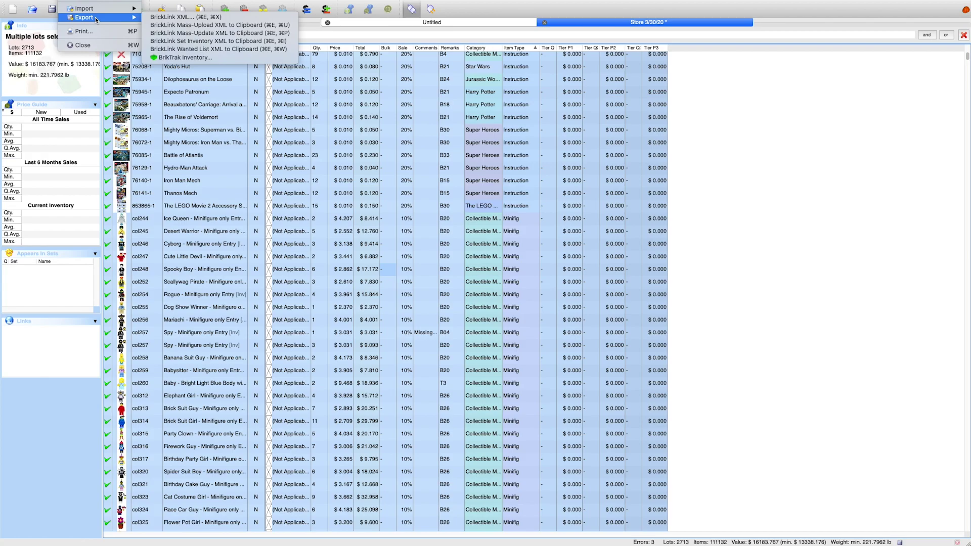
{"action": "left_click", "coordinate": [221, 33]}
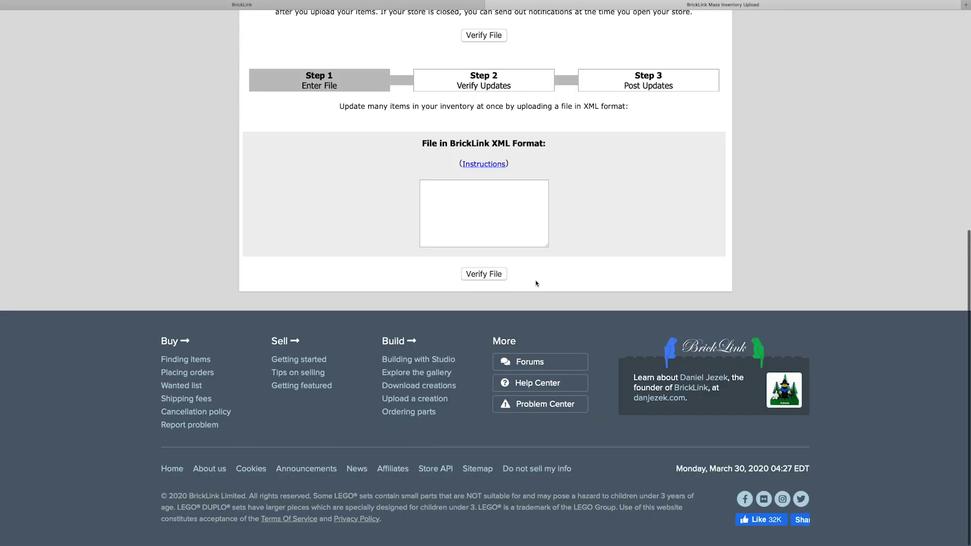
Paste the exported XML into BrickLink's mass update box and submit it for verification.
{"action": "scroll", "coordinate": [536, 283], "scroll_direction": "up", "scroll_amount": 10}
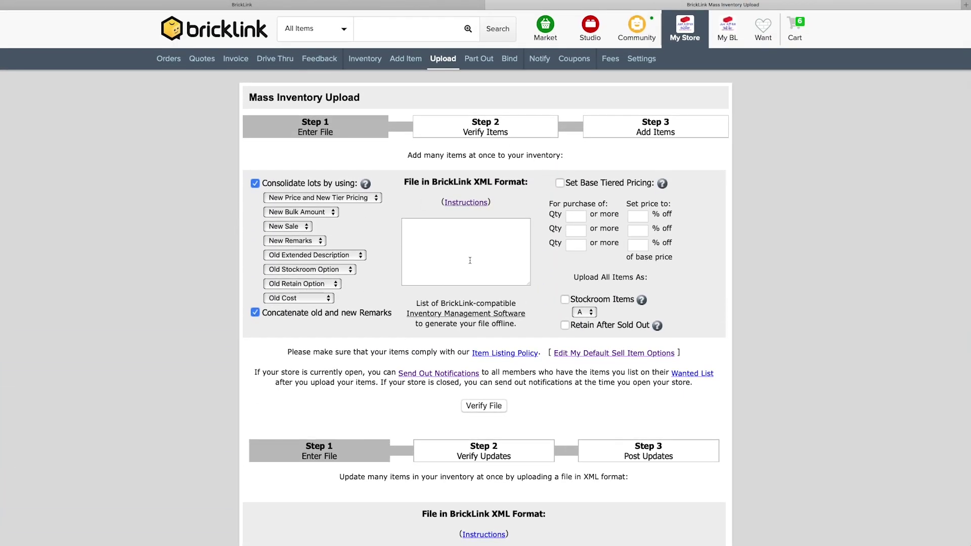
{"action": "scroll", "coordinate": [423, 231], "scroll_direction": "down", "scroll_amount": 8}
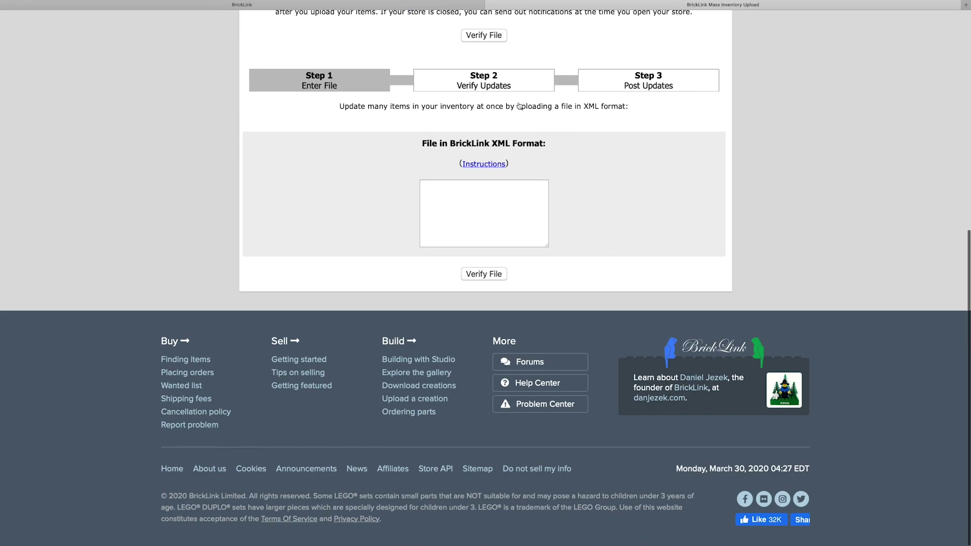
{"action": "left_click_drag", "start_coordinate": [457, 86], "coordinate": [520, 87]}
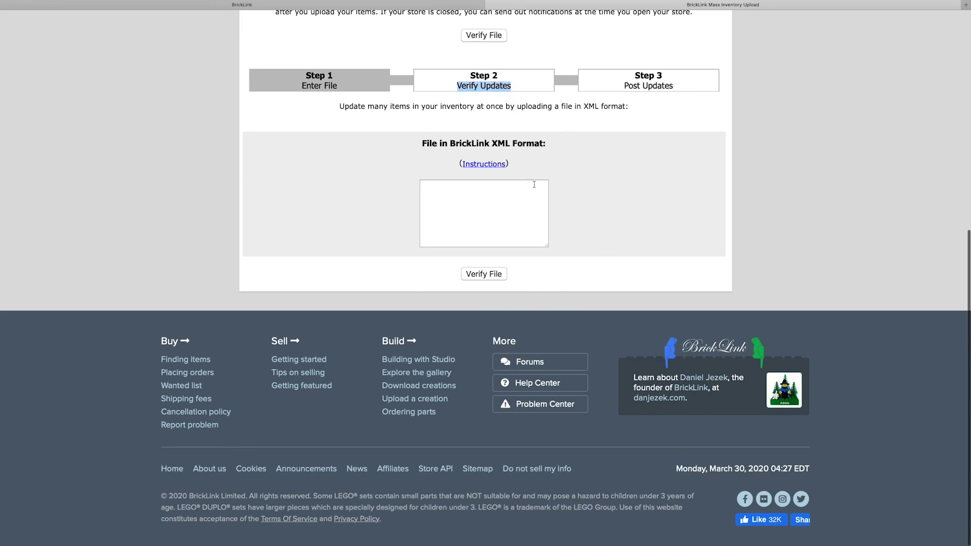
{"action": "left_click", "coordinate": [507, 216]}
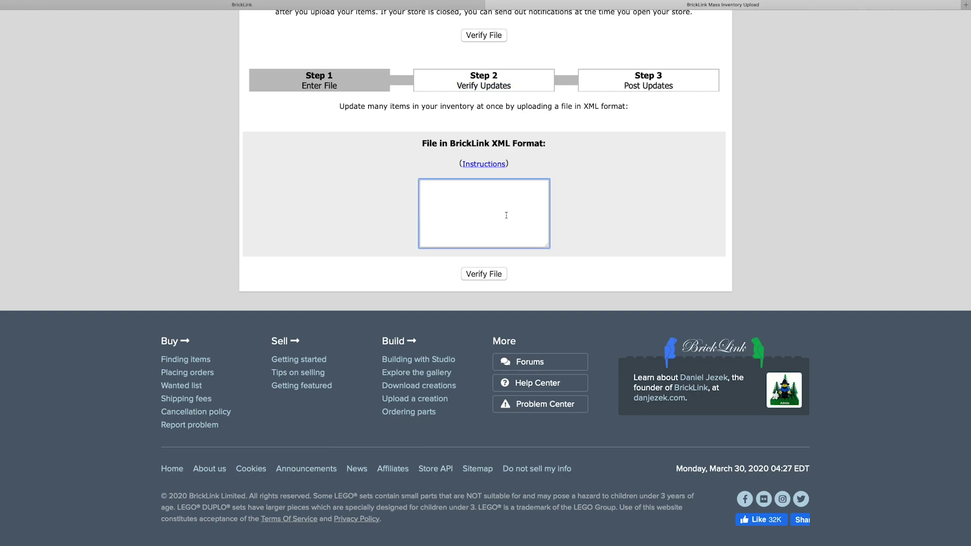
{"action": "key", "text": "super+v"}
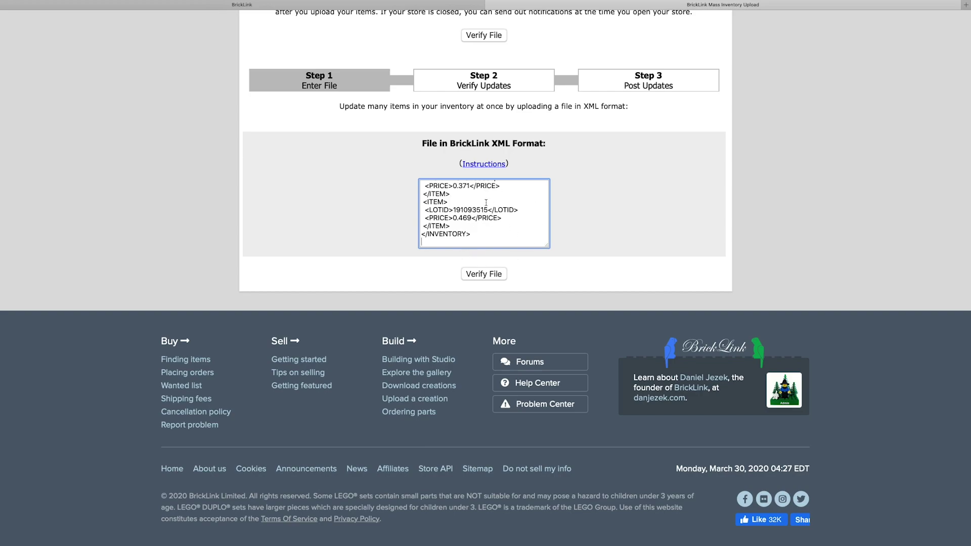
{"action": "scroll", "coordinate": [479, 234], "scroll_direction": "up", "scroll_amount": 5}
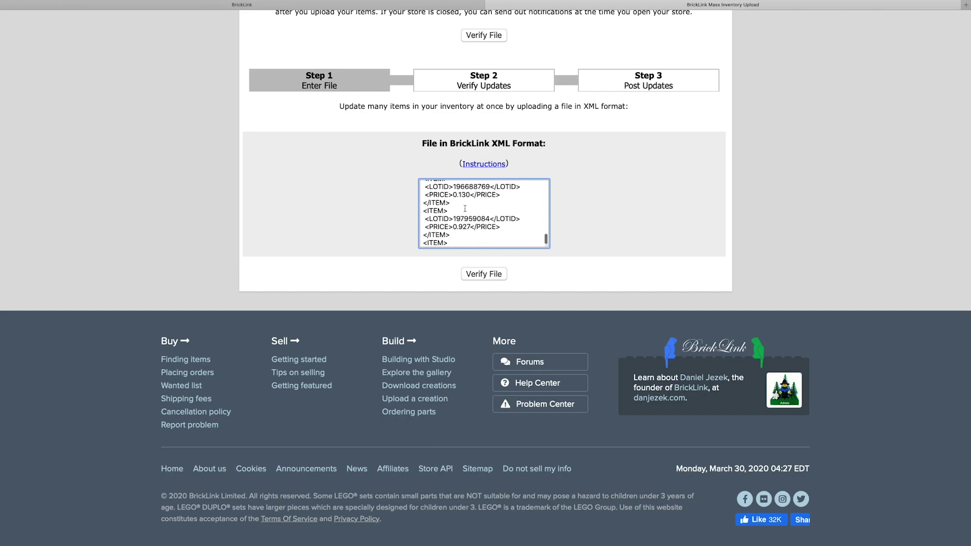
{"action": "scroll", "coordinate": [465, 207], "scroll_direction": "up", "scroll_amount": 10}
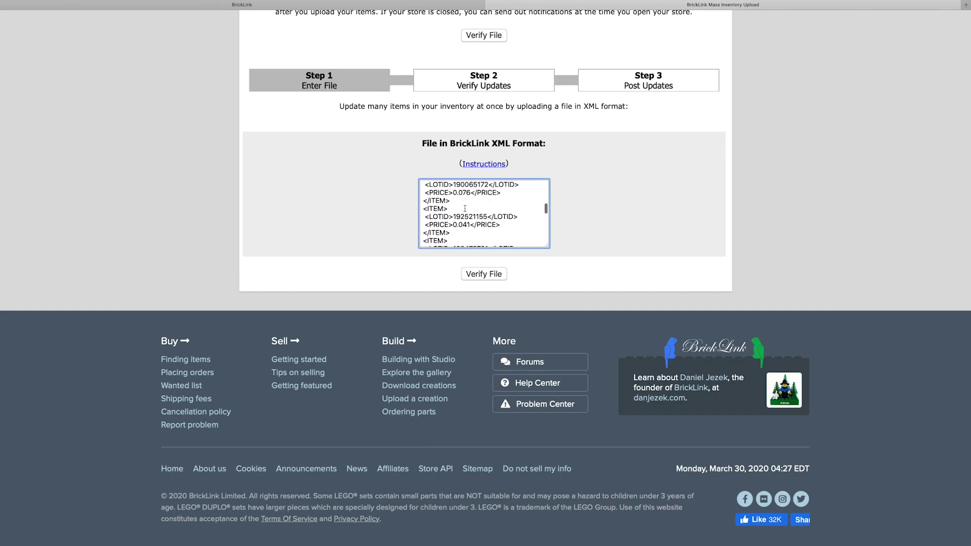
{"action": "scroll", "coordinate": [465, 208], "scroll_direction": "up", "scroll_amount": 3}
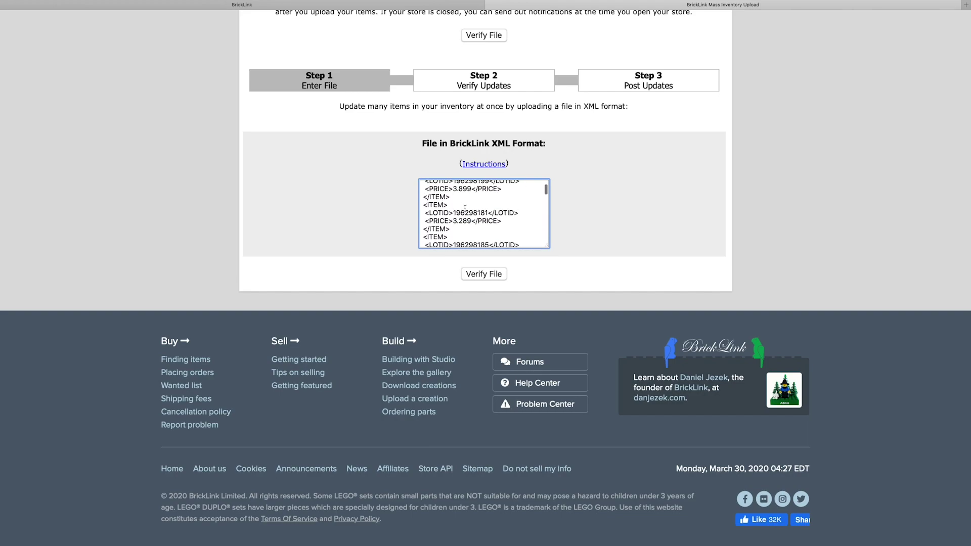
{"action": "left_click", "coordinate": [480, 280]}
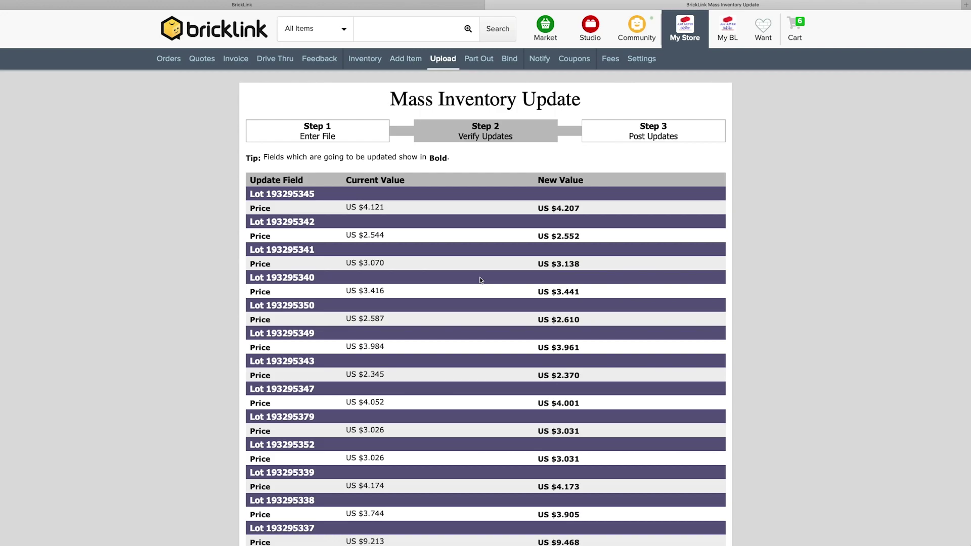
Review the red 'Price cannot be zero' errors for lots 198092964 and 198090801, then return to BrickStock.
{"action": "scroll", "coordinate": [480, 280], "scroll_direction": "down", "scroll_amount": 1}
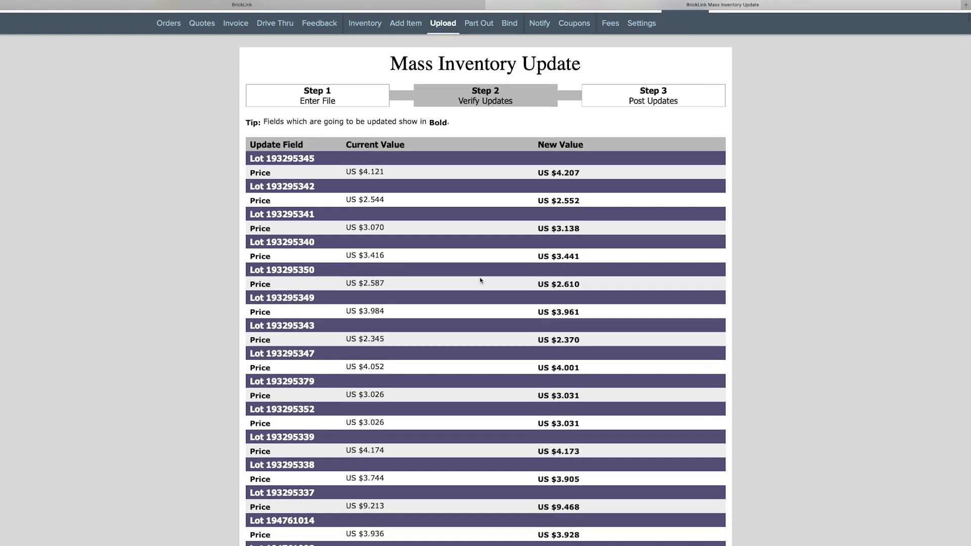
{"action": "scroll", "coordinate": [451, 201], "scroll_direction": "down", "scroll_amount": 20}
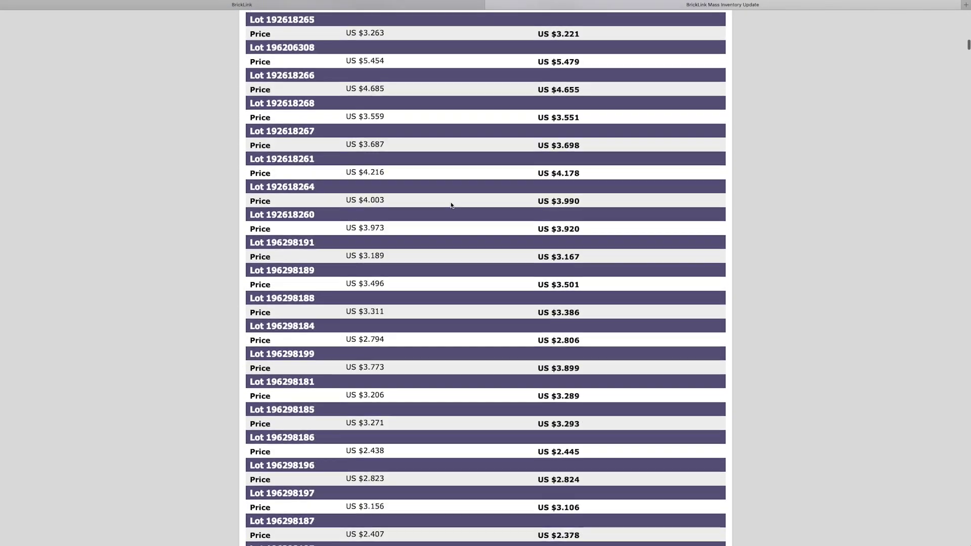
{"action": "scroll", "coordinate": [451, 205], "scroll_direction": "down", "scroll_amount": 20}
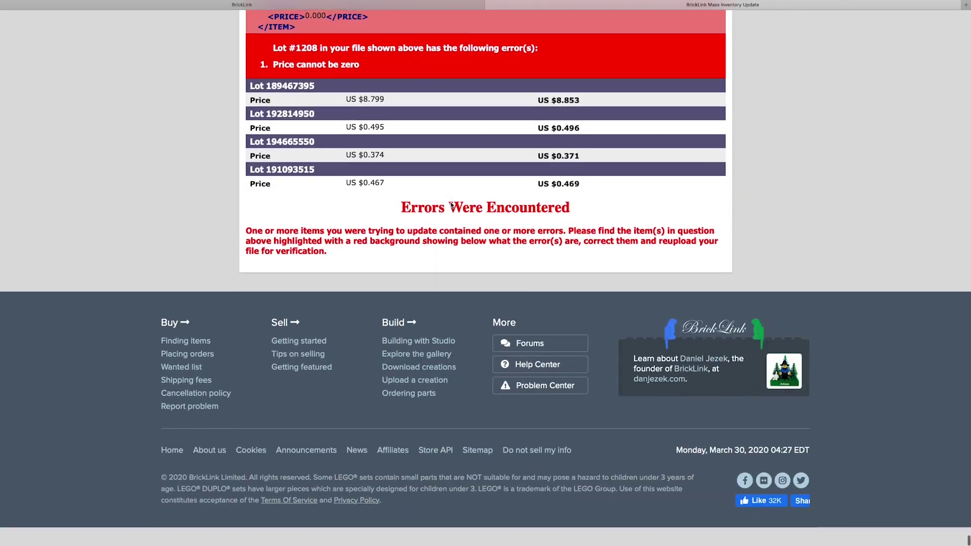
{"action": "scroll", "coordinate": [451, 205], "scroll_direction": "up", "scroll_amount": 5}
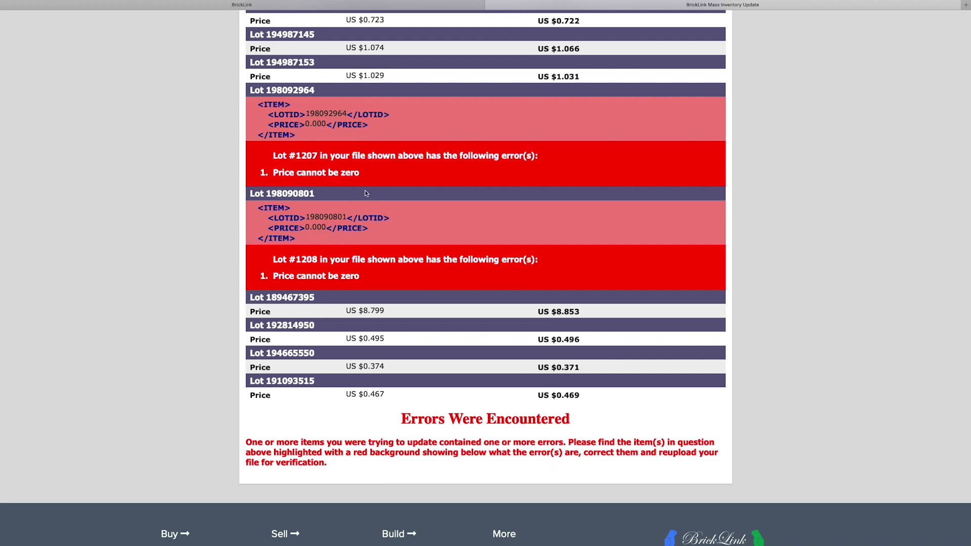
{"action": "key", "text": "super+Tab"}
{"action": "scroll", "coordinate": [306, 219], "scroll_direction": "down", "scroll_amount": 5}
Sort by price and select every lot except the $0.000 Minecraft Fox and Wolf minifigs.
{"action": "scroll", "coordinate": [306, 218], "scroll_direction": "up", "scroll_amount": 15}
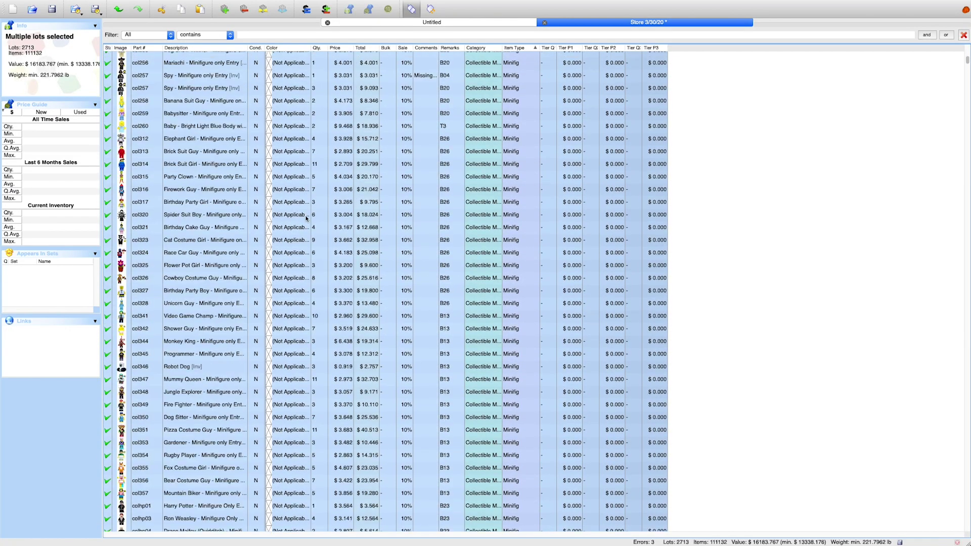
{"action": "left_click", "coordinate": [341, 48]}
{"action": "scroll", "coordinate": [344, 115], "scroll_direction": "up", "scroll_amount": 20}
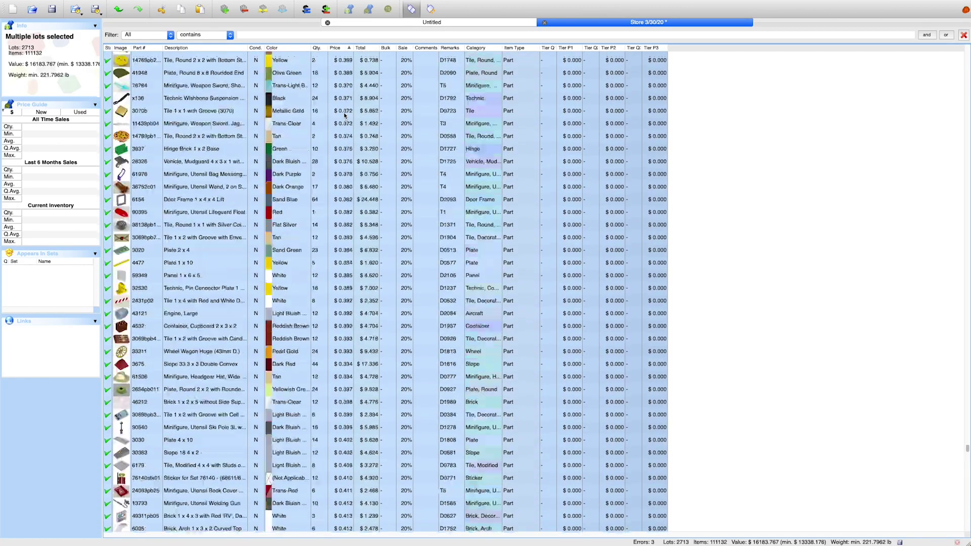
{"action": "scroll", "coordinate": [345, 116], "scroll_direction": "up", "scroll_amount": 20}
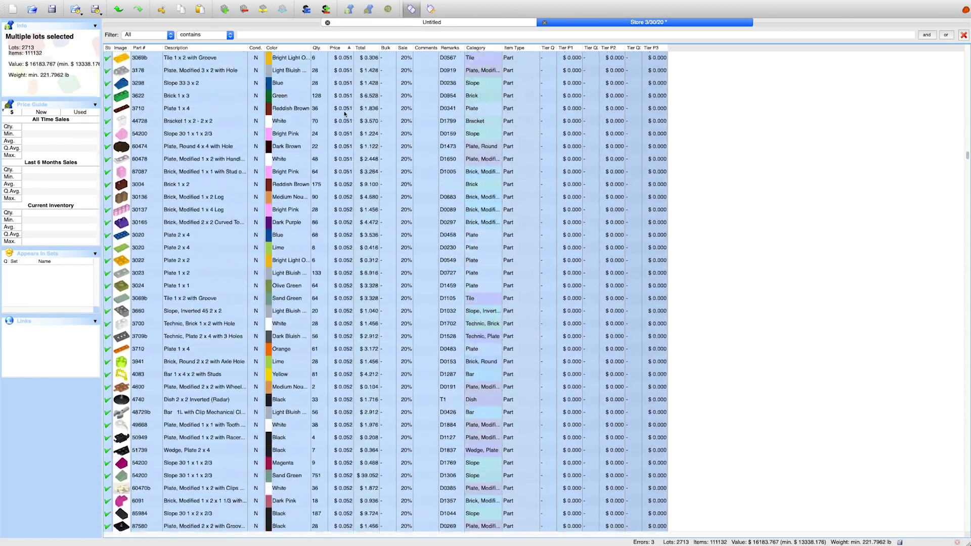
{"action": "scroll", "coordinate": [345, 113], "scroll_direction": "up", "scroll_amount": 10}
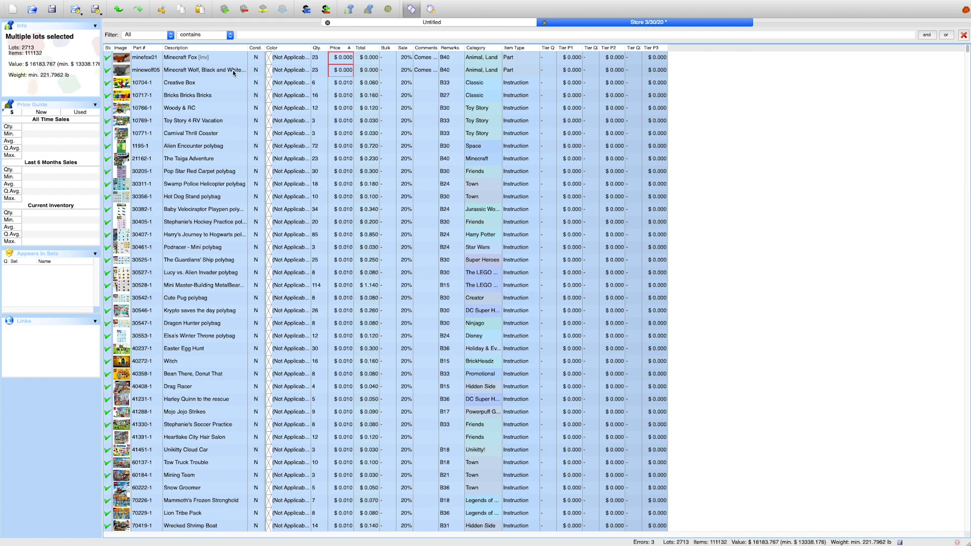
{"action": "left_click", "coordinate": [228, 86]}
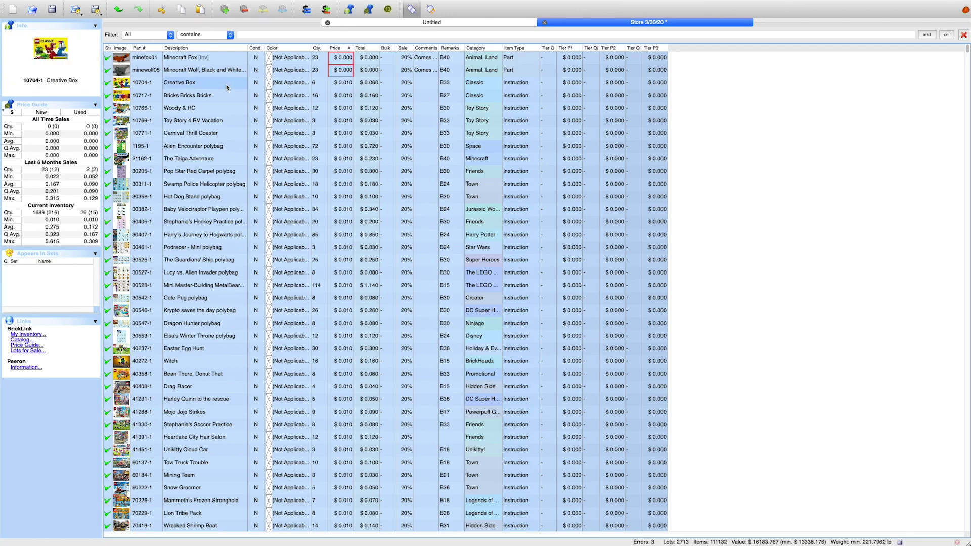
{"action": "key", "text": "ctrl+a"}
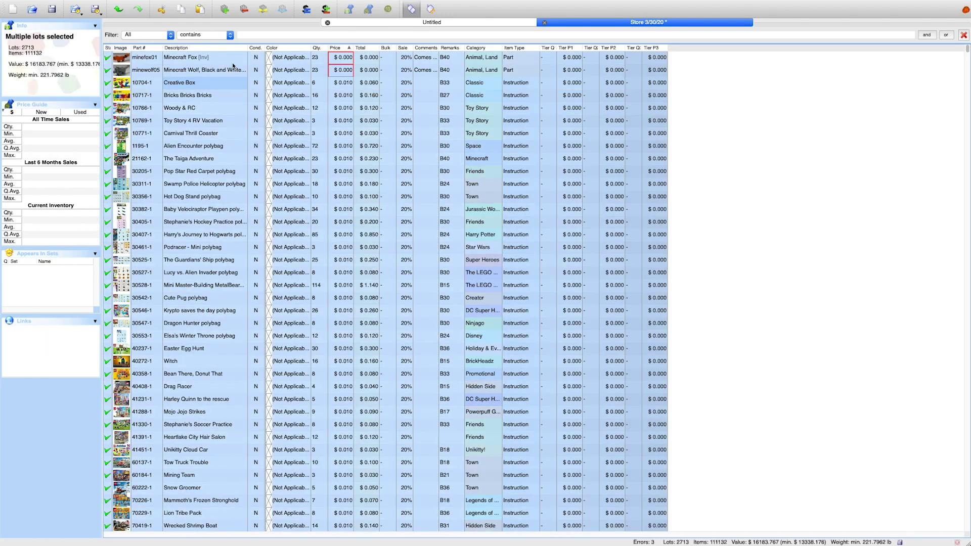
{"action": "left_click", "coordinate": [228, 60], "text": "ctrl"}
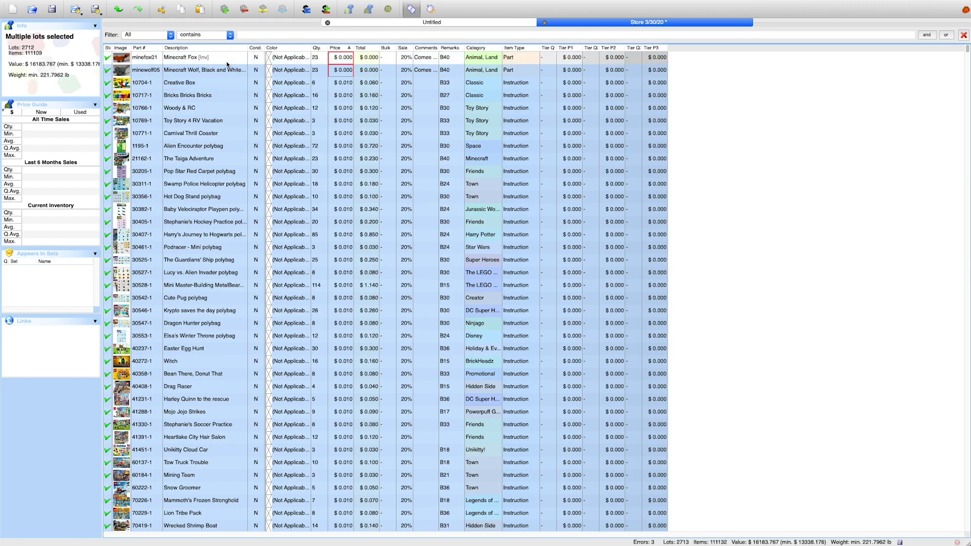
{"action": "left_click", "coordinate": [226, 72], "text": "ctrl"}
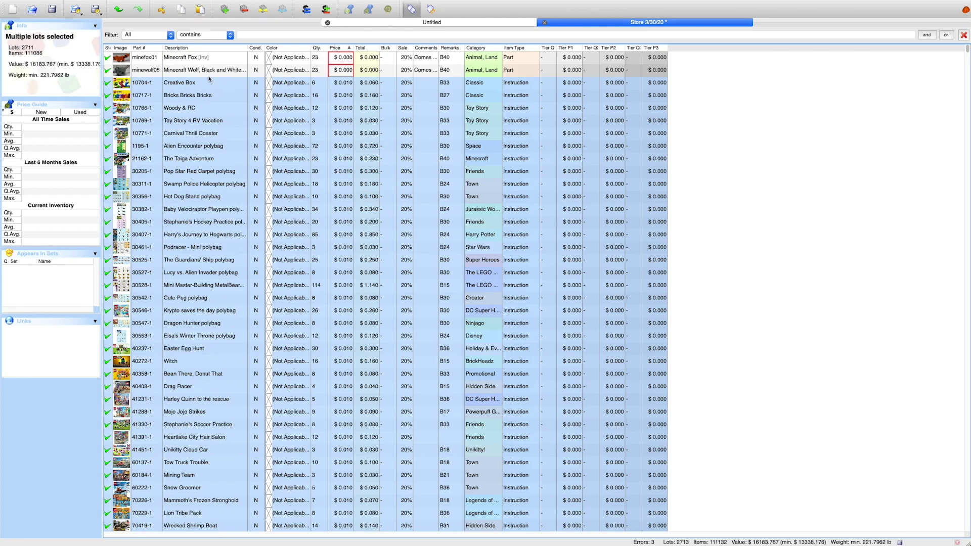
Export the selected lots as BrickLink Mass-Update XML to the clipboard, confirming selected-only export.
{"action": "left_click", "coordinate": [71, 1]}
{"action": "mouse_move", "coordinate": [95, 18]}
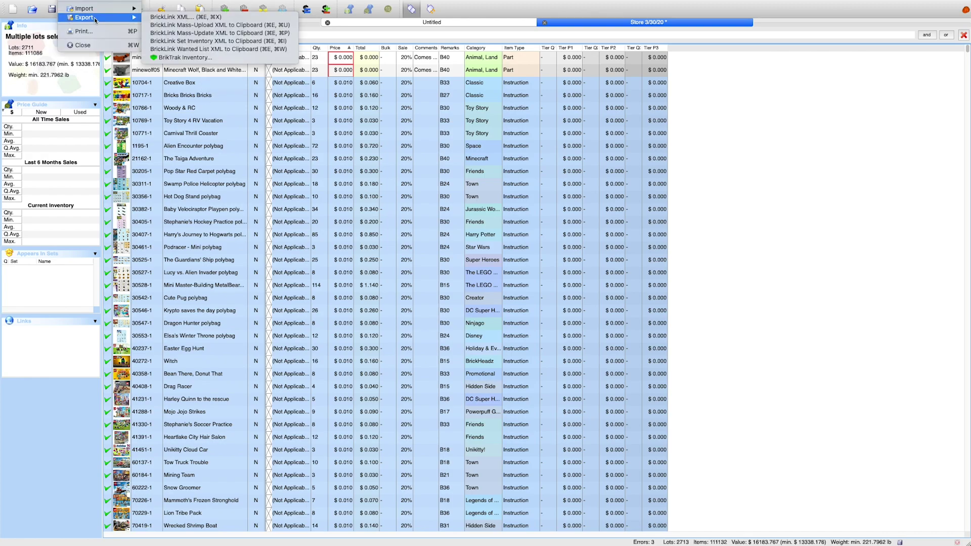
{"action": "left_click", "coordinate": [210, 32]}
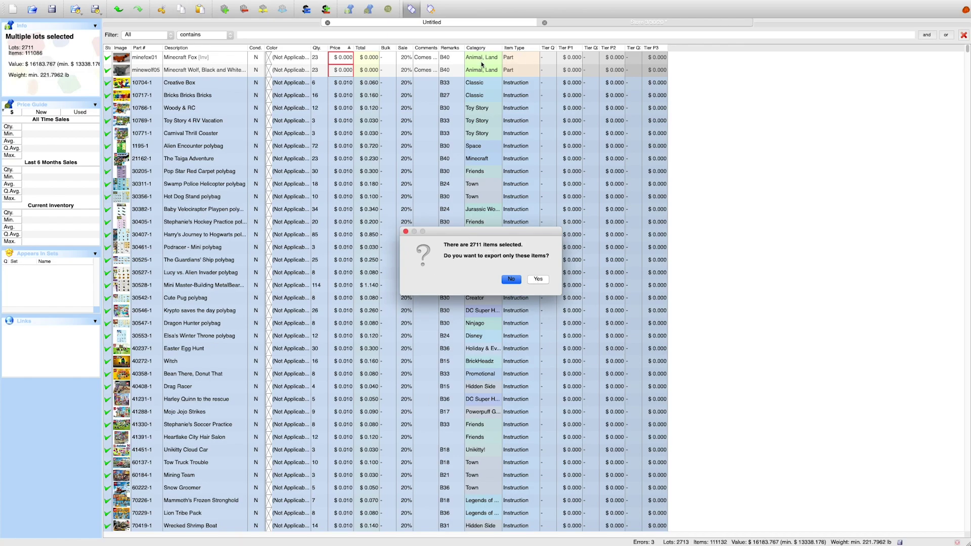
{"action": "left_click", "coordinate": [538, 281]}
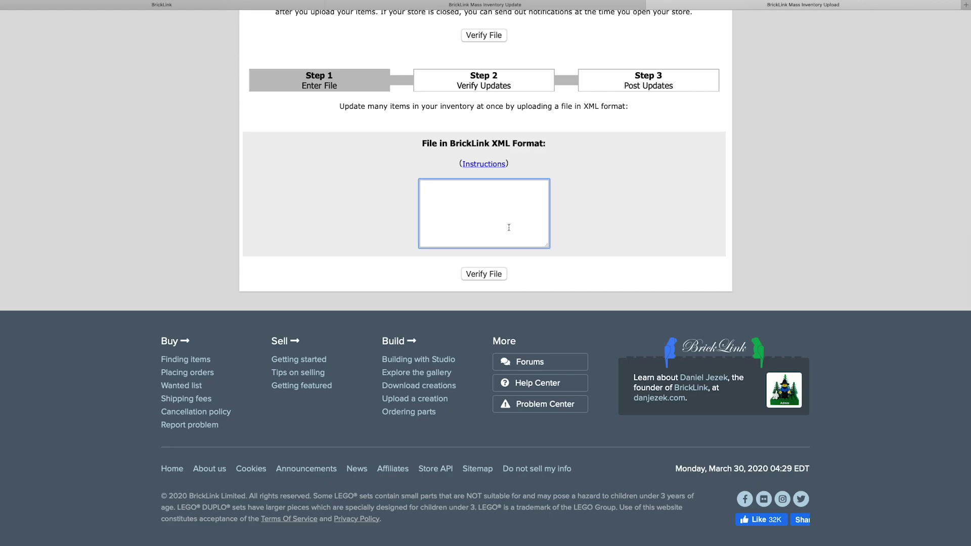
Paste the new XML, close the outdated verification tab, and run Verify File.
{"action": "key", "text": "super+v"}
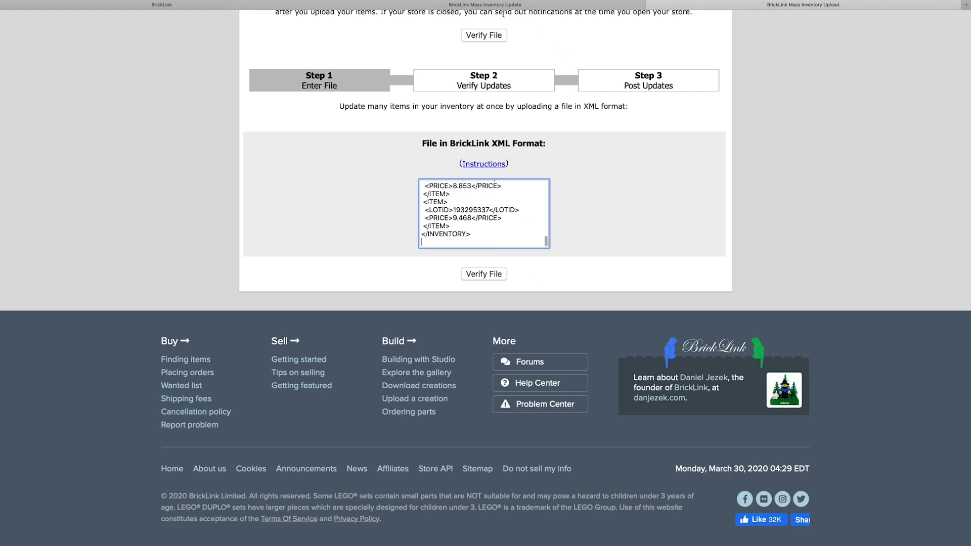
{"action": "left_click", "coordinate": [482, 6]}
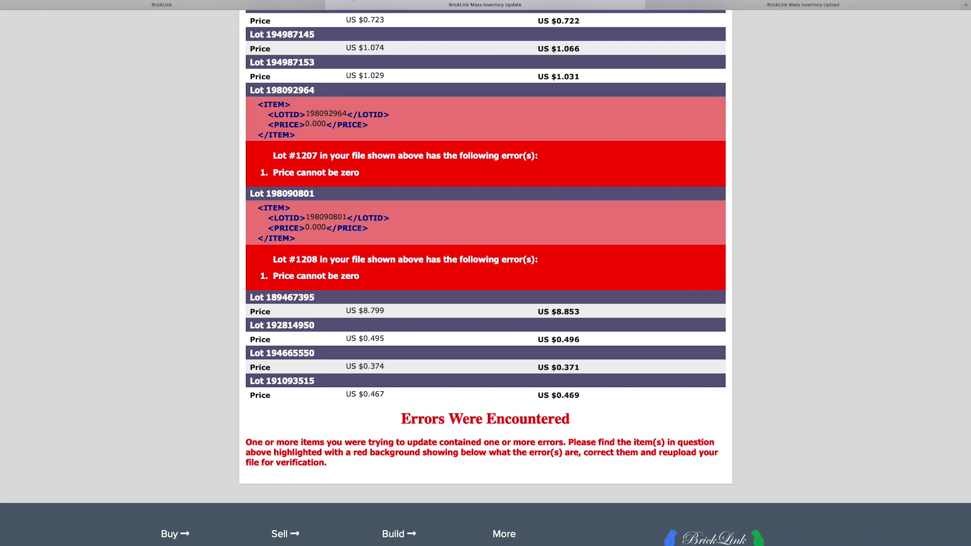
{"action": "left_click", "coordinate": [330, 5]}
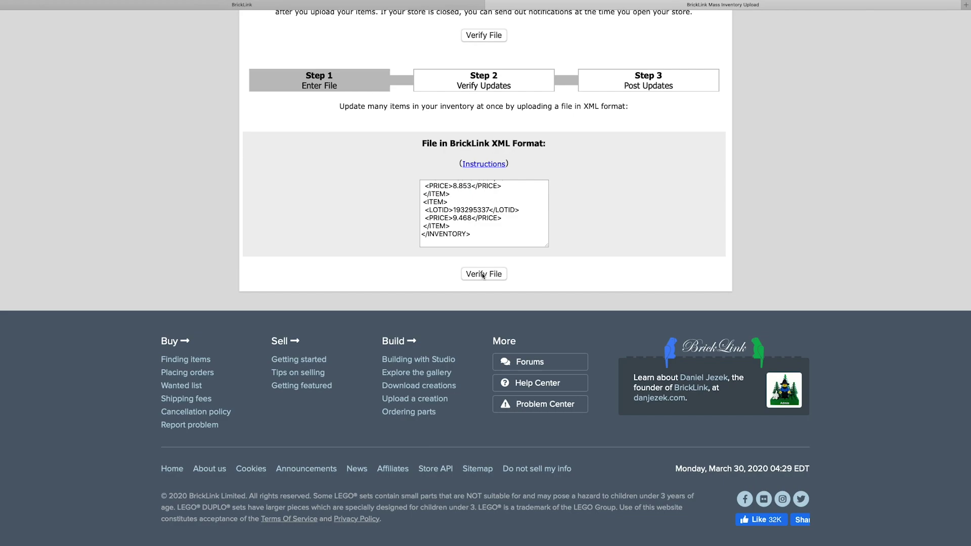
{"action": "left_click", "coordinate": [483, 275]}
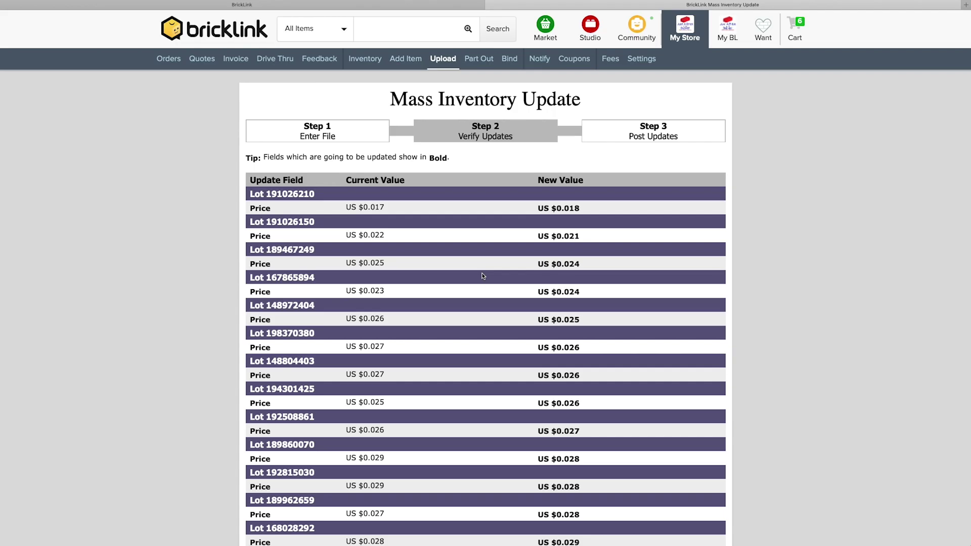
Review the old-to-new lot prices against BrickStock and submit the 1210 updates.
{"action": "scroll", "coordinate": [483, 275], "scroll_direction": "down", "scroll_amount": 20}
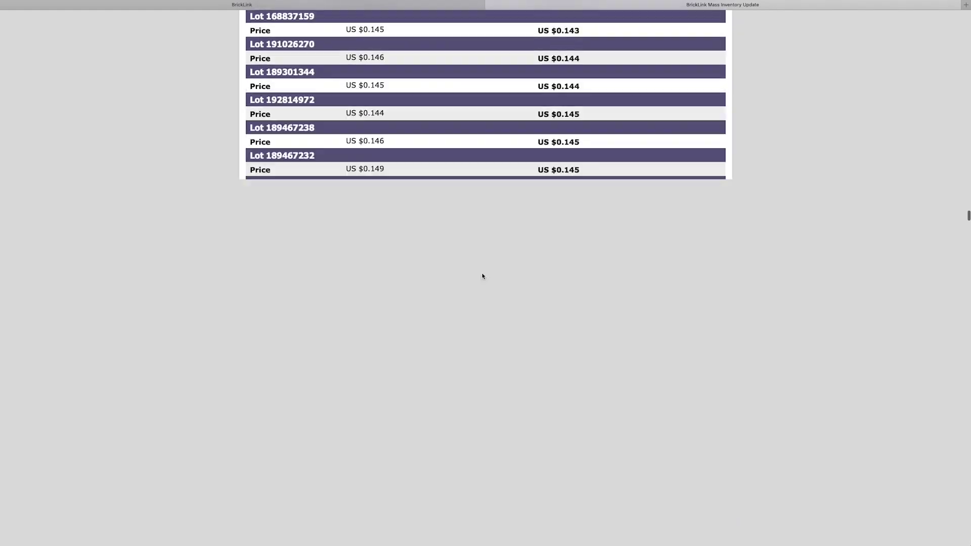
{"action": "scroll", "coordinate": [483, 276], "scroll_direction": "down", "scroll_amount": 20}
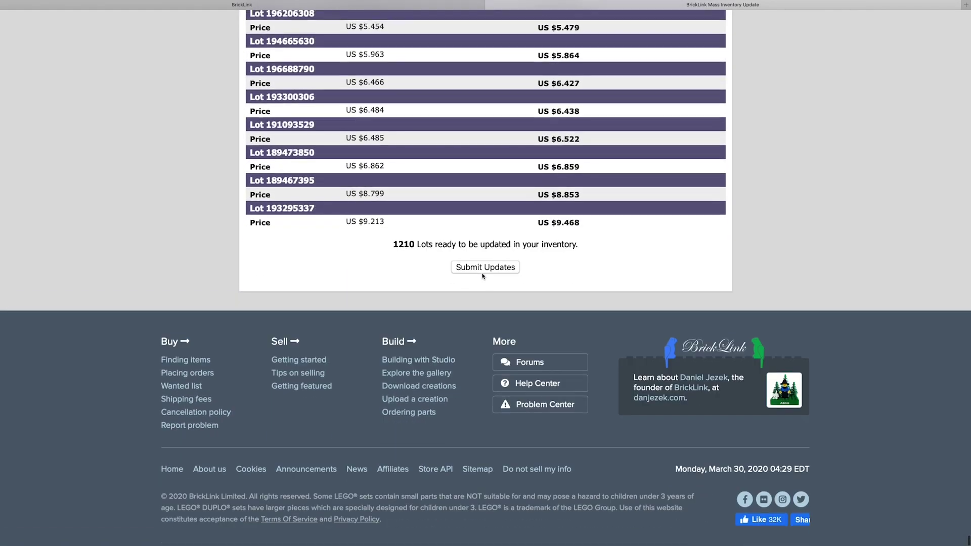
{"action": "scroll", "coordinate": [483, 276], "scroll_direction": "up", "scroll_amount": 1}
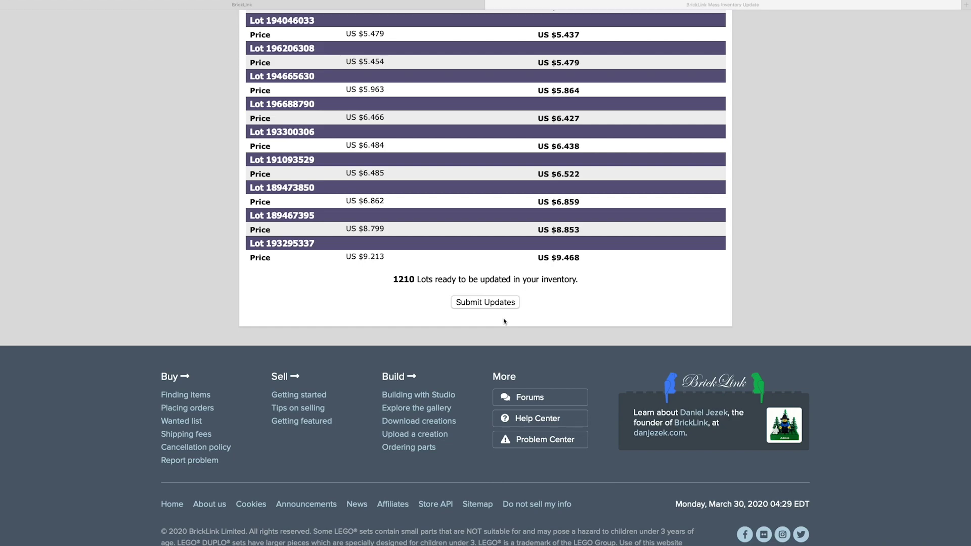
{"action": "key", "text": "super+Tab"}
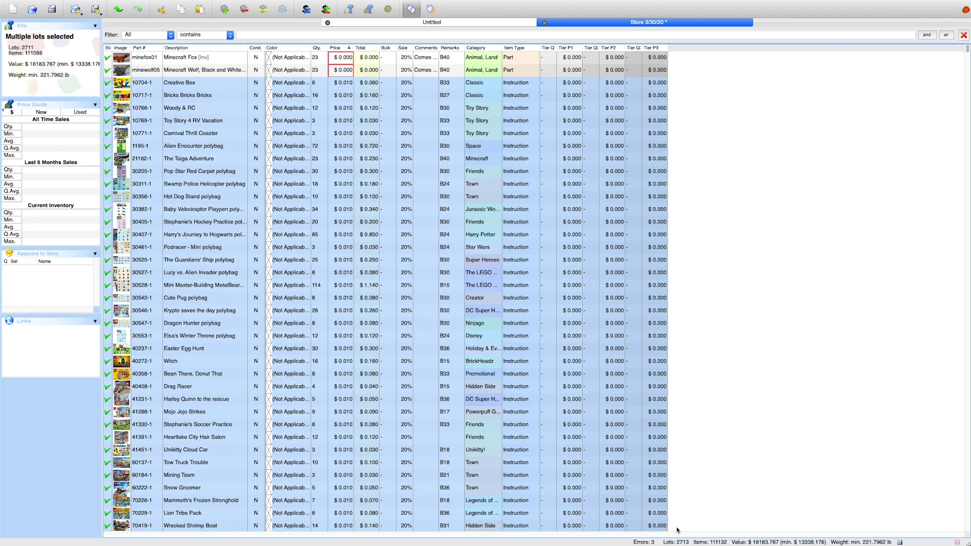
{"action": "key", "text": "super+Tab"}
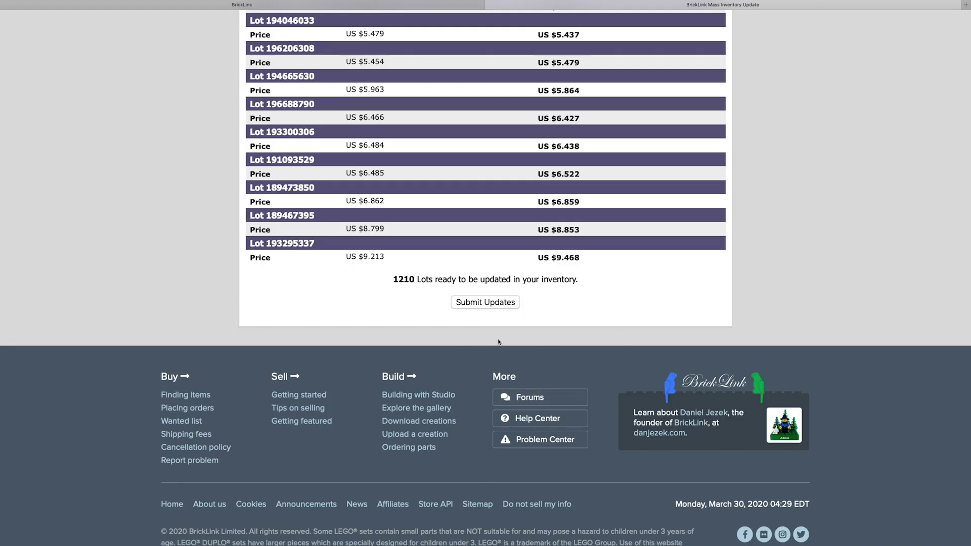
{"action": "scroll", "coordinate": [498, 341], "scroll_direction": "up", "scroll_amount": 20}
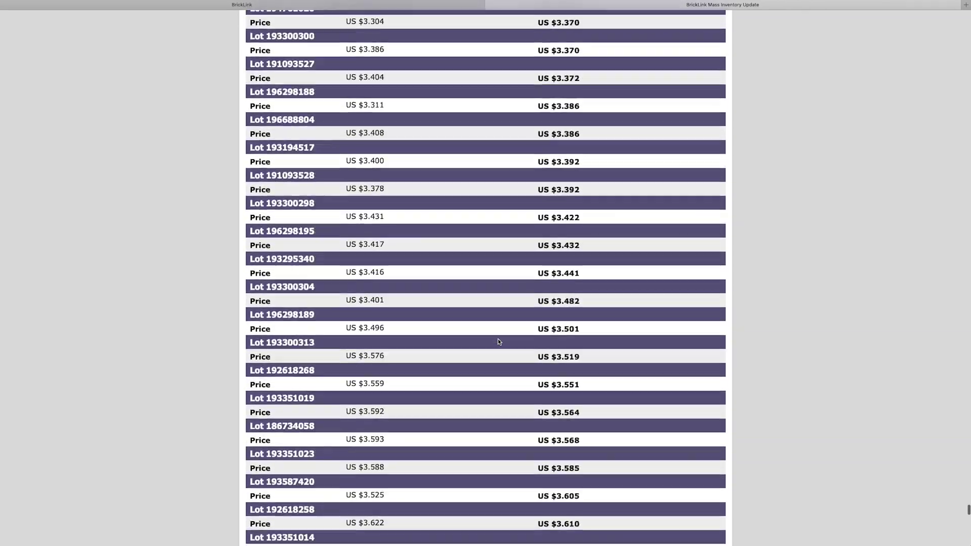
{"action": "scroll", "coordinate": [499, 342], "scroll_direction": "up", "scroll_amount": 20}
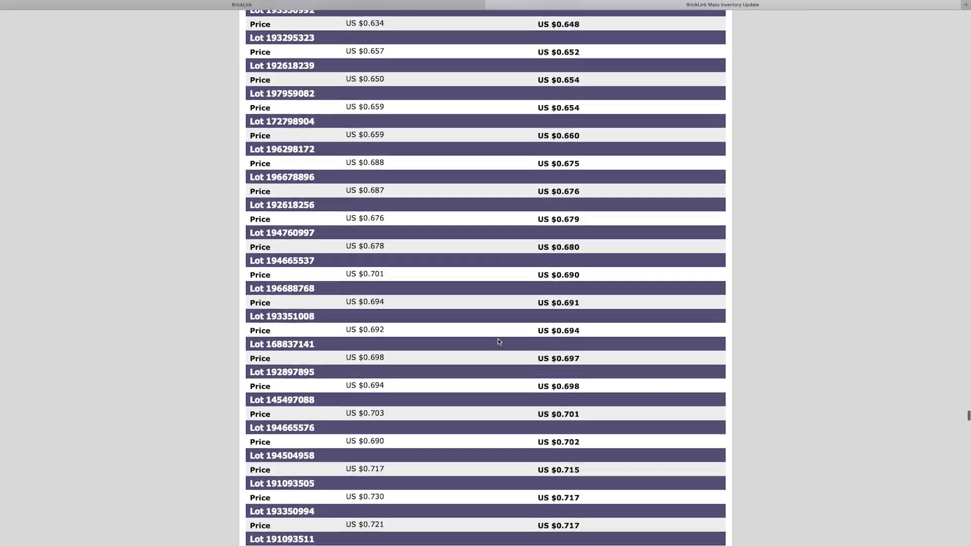
{"action": "scroll", "coordinate": [498, 342], "scroll_direction": "up", "scroll_amount": 20}
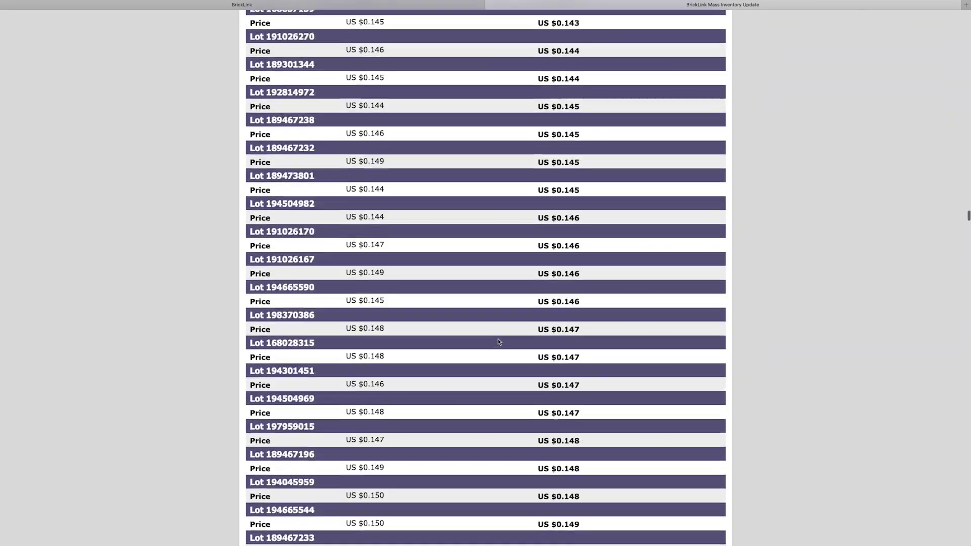
{"action": "scroll", "coordinate": [498, 342], "scroll_direction": "up", "scroll_amount": 20}
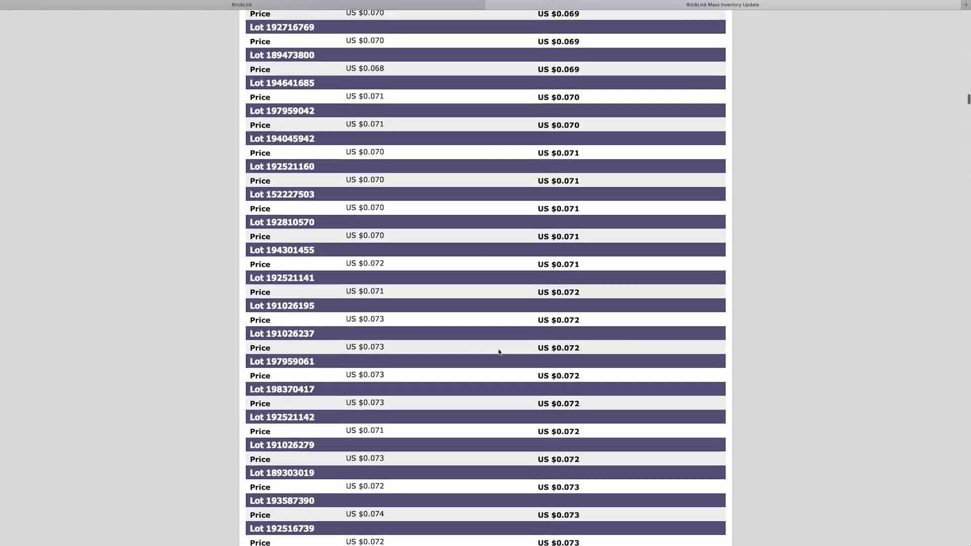
{"action": "scroll", "coordinate": [499, 353], "scroll_direction": "down", "scroll_amount": 20}
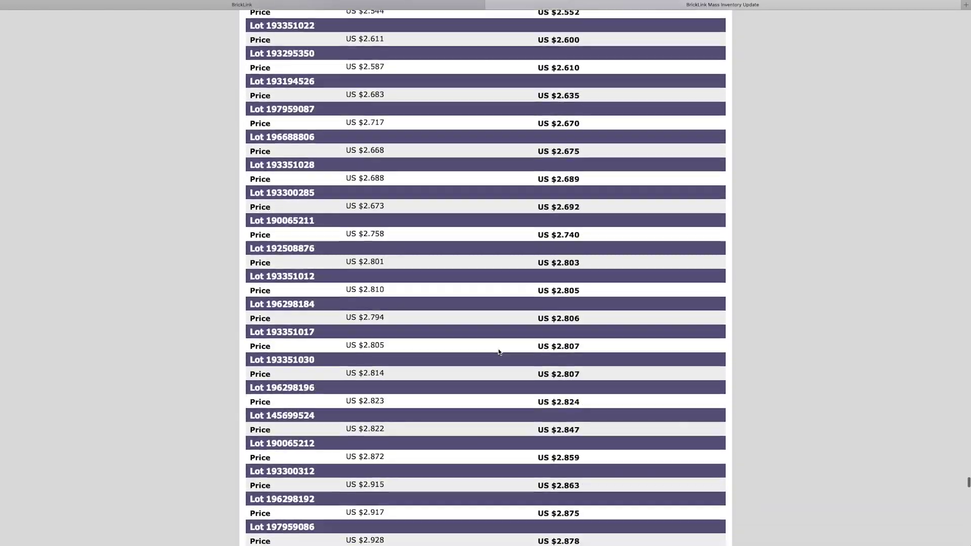
{"action": "scroll", "coordinate": [499, 353], "scroll_direction": "down", "scroll_amount": 20}
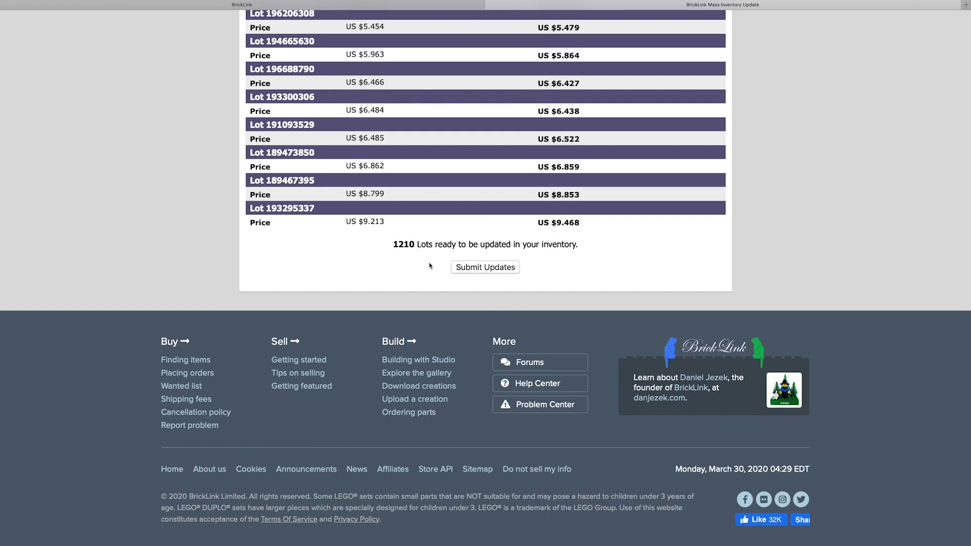
{"action": "left_click", "coordinate": [486, 269]}
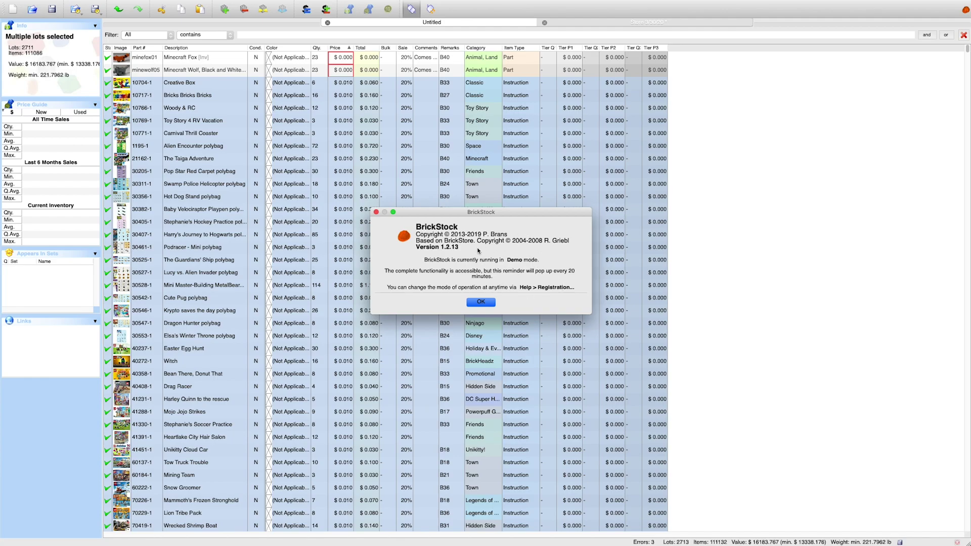
Close the BrickStock version 1.2.13 demo-mode reminder with OK.
{"action": "left_click", "coordinate": [481, 303]}
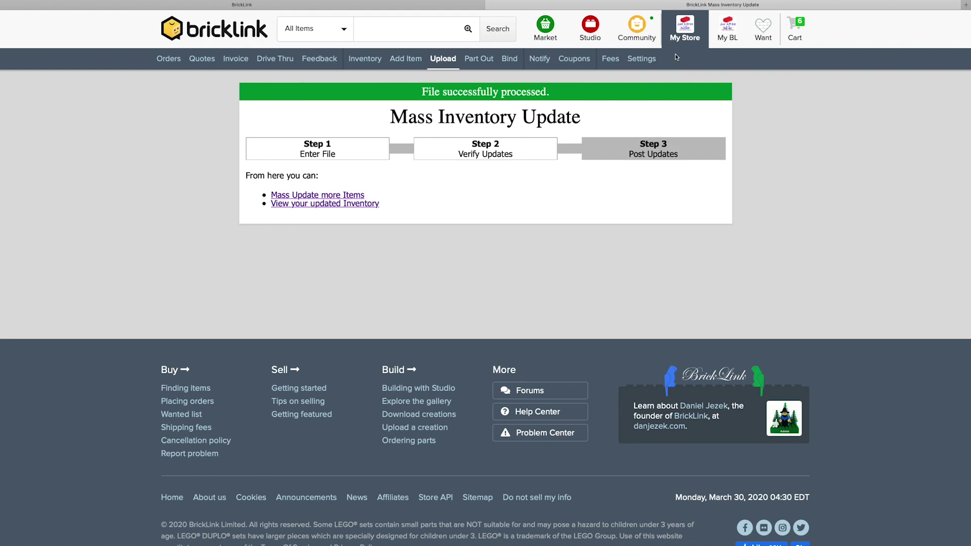
Open My Store > Inventory, highlight the US $16,351.90 original-price total, and return to BrickStock.
{"action": "mouse_move", "coordinate": [681, 39]}
{"action": "left_click", "coordinate": [678, 85]}
{"action": "scroll", "coordinate": [246, 226], "scroll_direction": "down", "scroll_amount": 15}
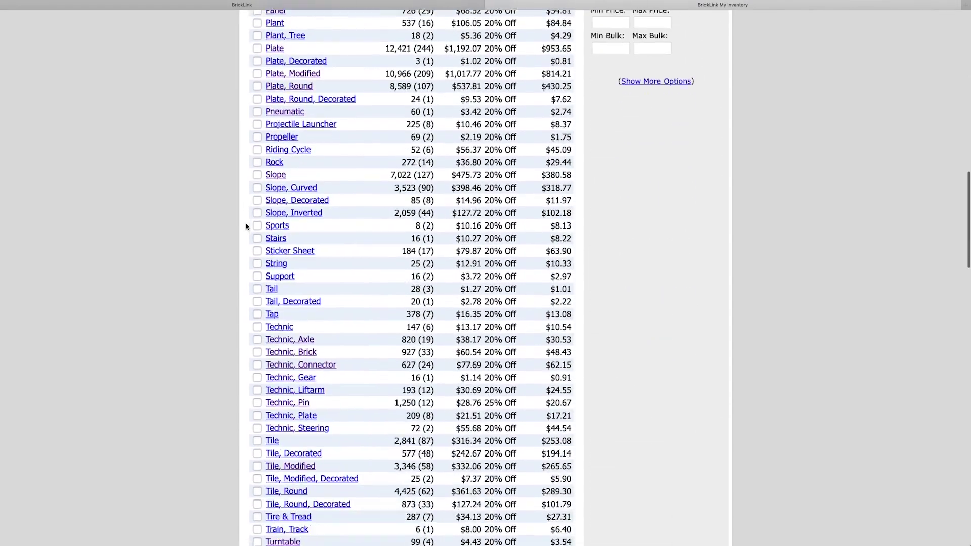
{"action": "scroll", "coordinate": [246, 226], "scroll_direction": "down", "scroll_amount": 20}
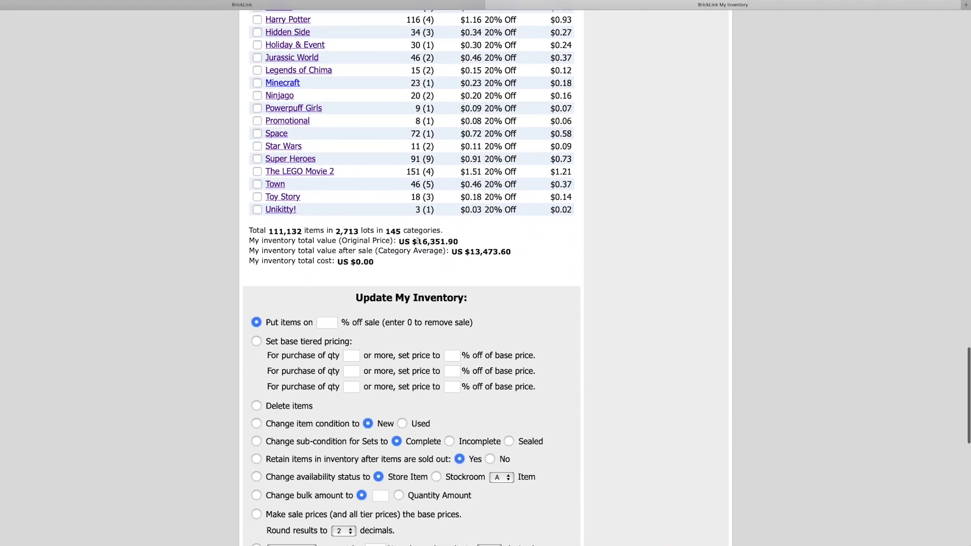
{"action": "left_click_drag", "start_coordinate": [418, 242], "coordinate": [458, 242]}
{"action": "key", "text": "super+Tab"}
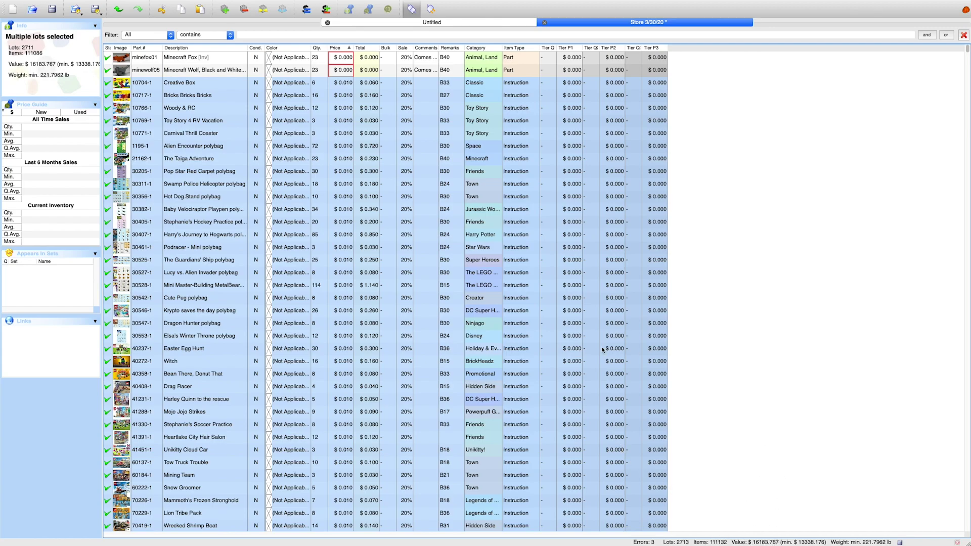
Locate the Minecraft Fox and Wolf lots and find the Fox's store price of 3.52.
{"action": "left_click", "coordinate": [231, 58]}
{"action": "left_click", "coordinate": [232, 70]}
{"action": "left_click", "coordinate": [231, 57]}
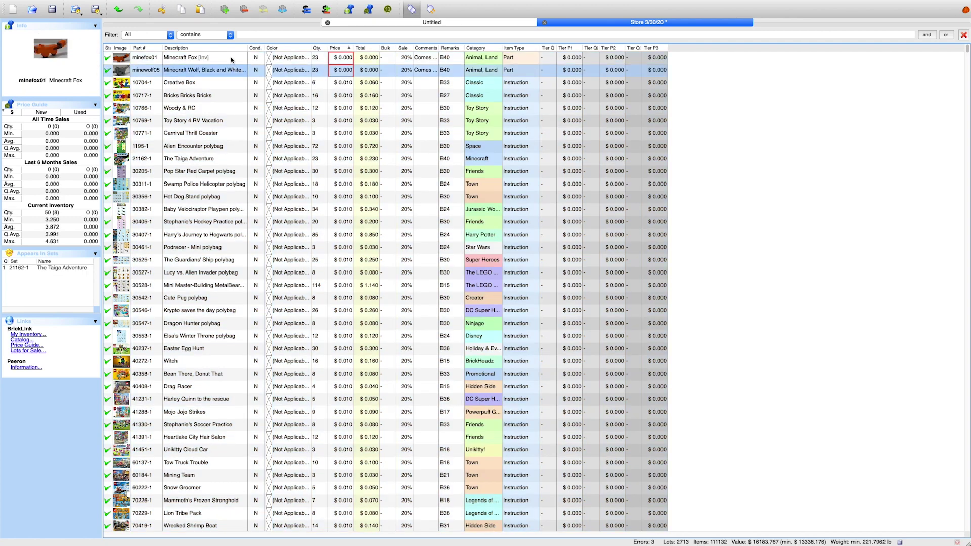
{"action": "left_click", "coordinate": [231, 71]}
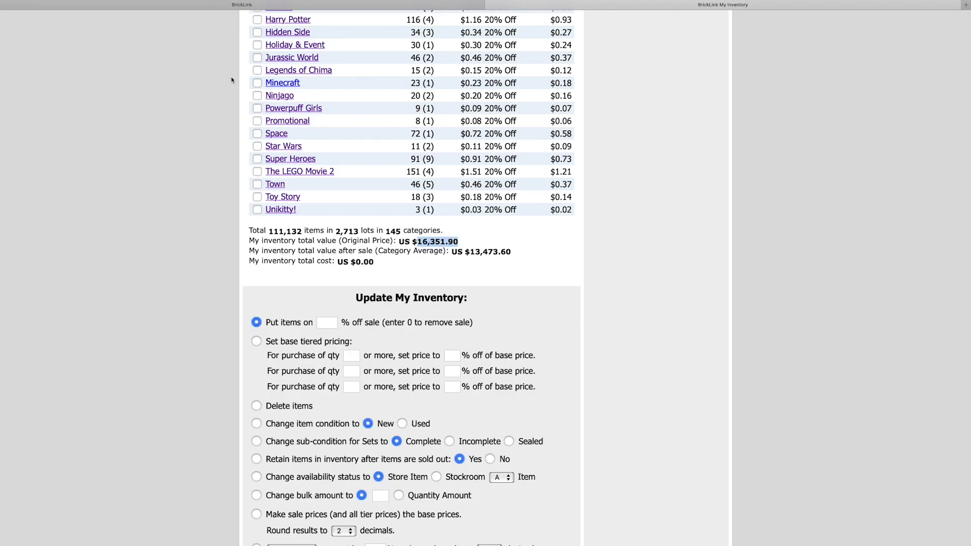
{"action": "scroll", "coordinate": [286, 148], "scroll_direction": "up", "scroll_amount": 20}
{"action": "scroll", "coordinate": [287, 148], "scroll_direction": "down", "scroll_amount": 3}
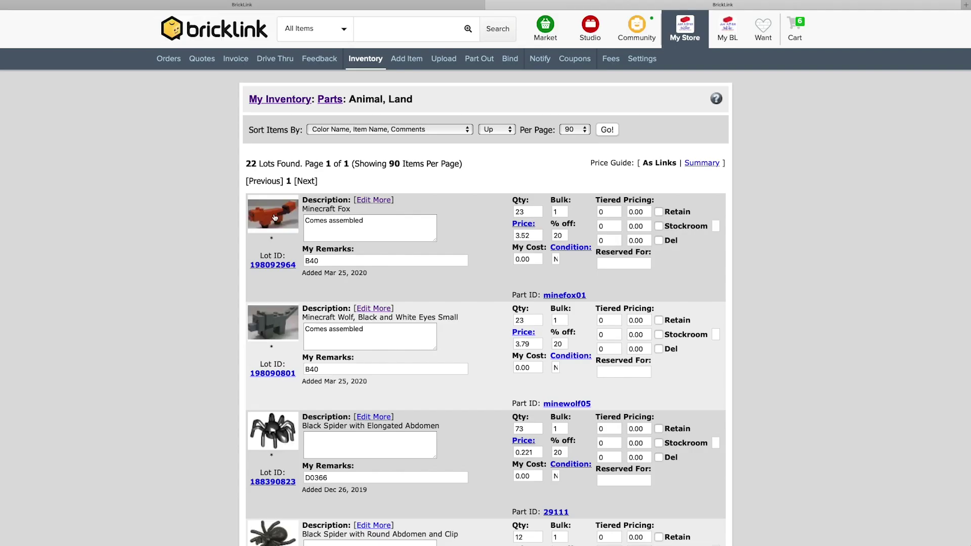
{"action": "scroll", "coordinate": [276, 218], "scroll_direction": "down", "scroll_amount": 3}
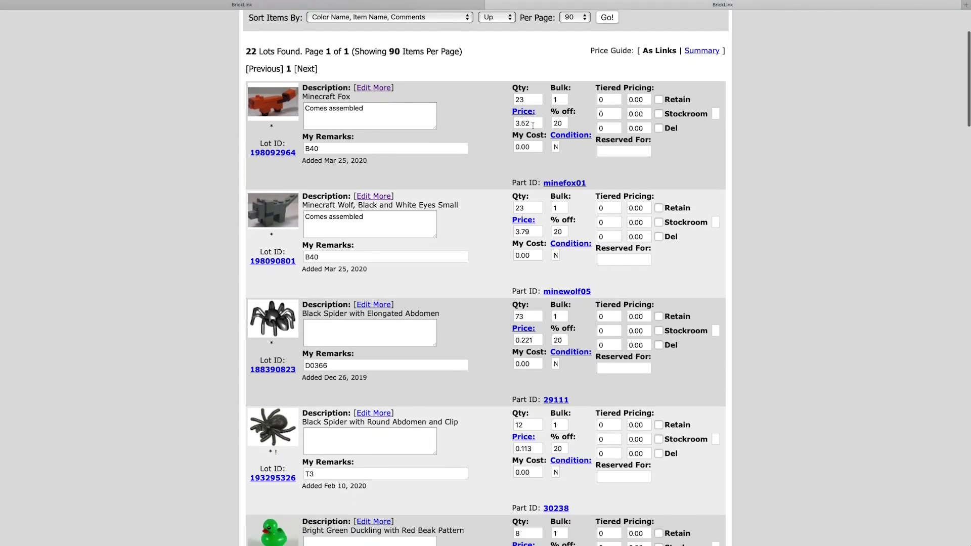
{"action": "double_click", "coordinate": [533, 124]}
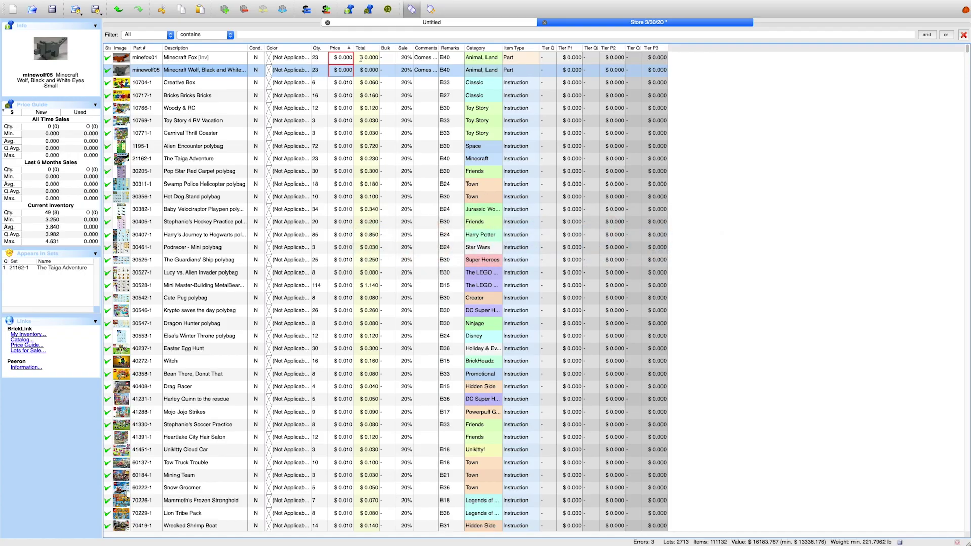
Change the Minecraft Fox price from 0.000 to 3.52 and the Minecraft Wolf price to 3.79.
{"action": "double_click", "coordinate": [347, 58]}
{"action": "double_click", "coordinate": [346, 58]}
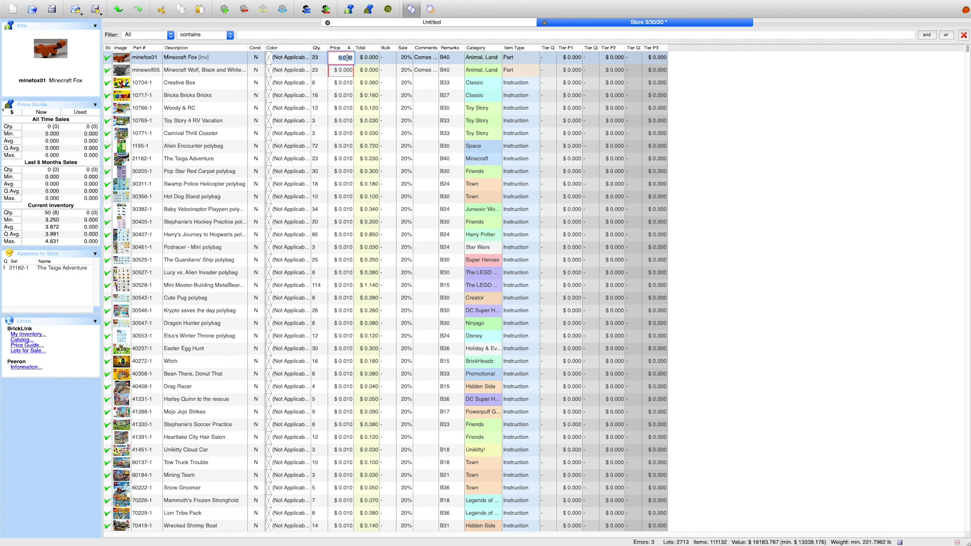
{"action": "type", "text": "3.52"}
{"action": "key", "text": "super+Tab"}
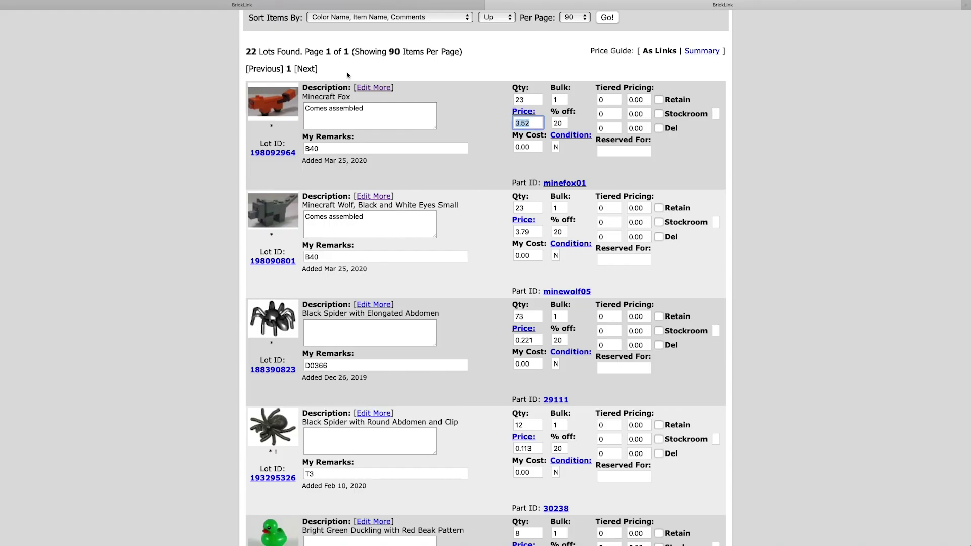
{"action": "key", "text": "super+Tab"}
{"action": "double_click", "coordinate": [347, 71]}
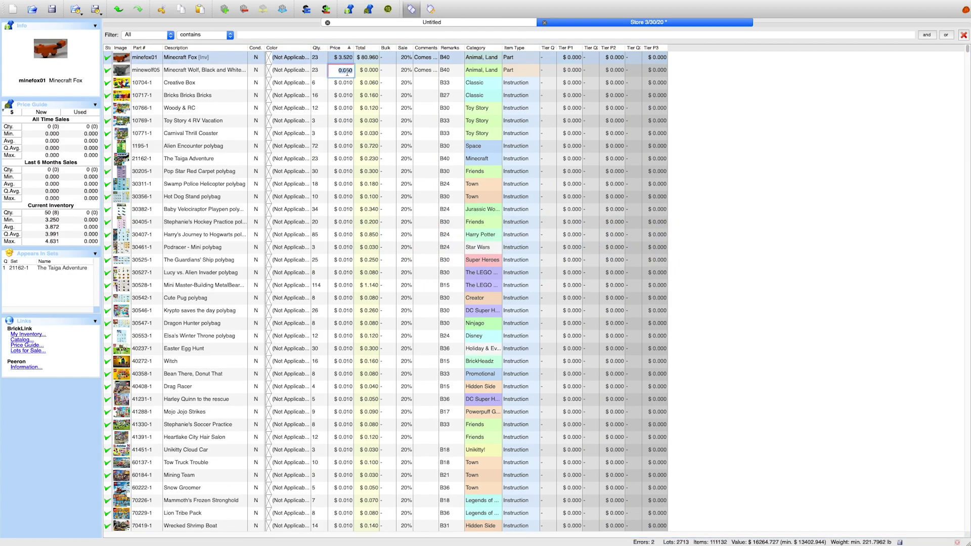
{"action": "type", "text": "3.79"}
{"action": "key", "text": "Return"}
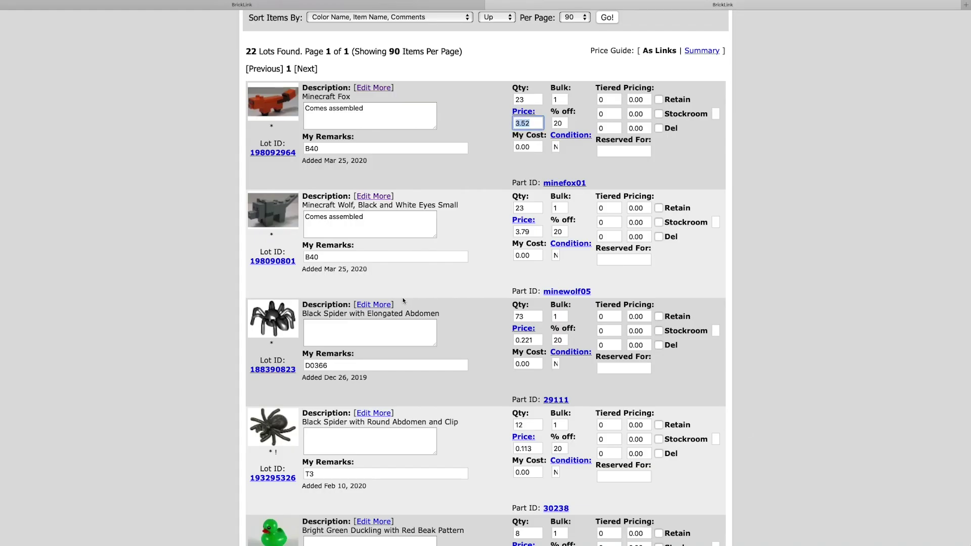
{"action": "scroll", "coordinate": [403, 300], "scroll_direction": "up", "scroll_amount": 3}
Open My Store > Inventory and highlight its total item and lot counts.
{"action": "mouse_move", "coordinate": [685, 30]}
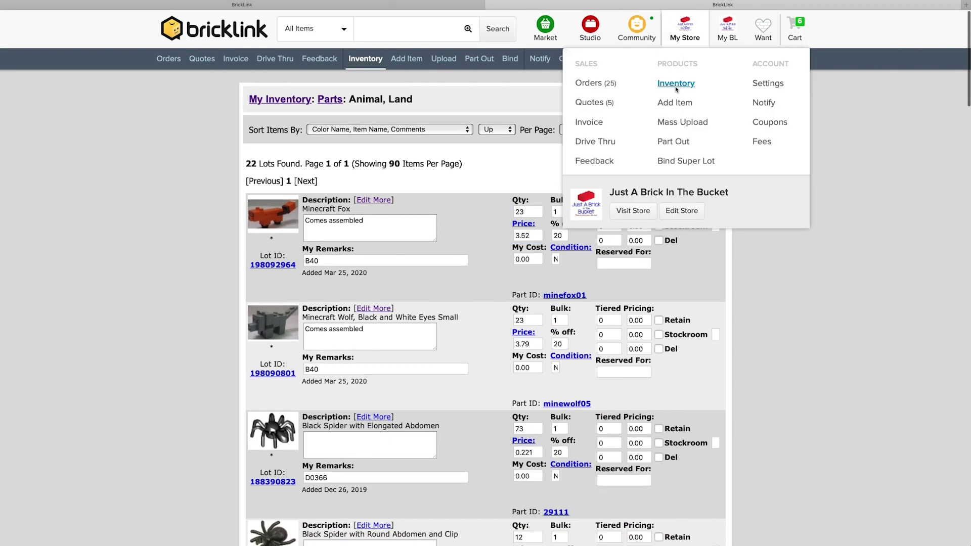
{"action": "left_click", "coordinate": [676, 85]}
{"action": "scroll", "coordinate": [409, 235], "scroll_direction": "down", "scroll_amount": 15}
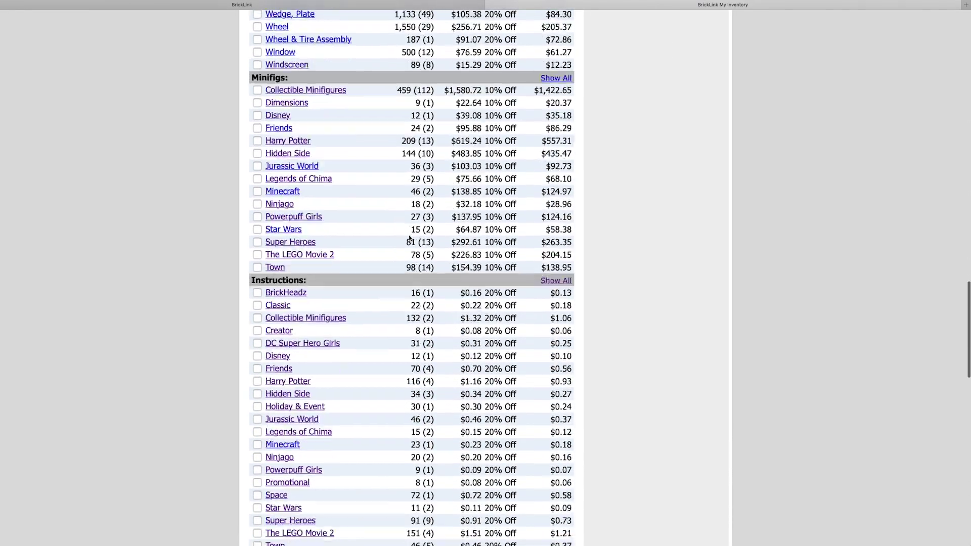
{"action": "scroll", "coordinate": [410, 238], "scroll_direction": "down", "scroll_amount": 8}
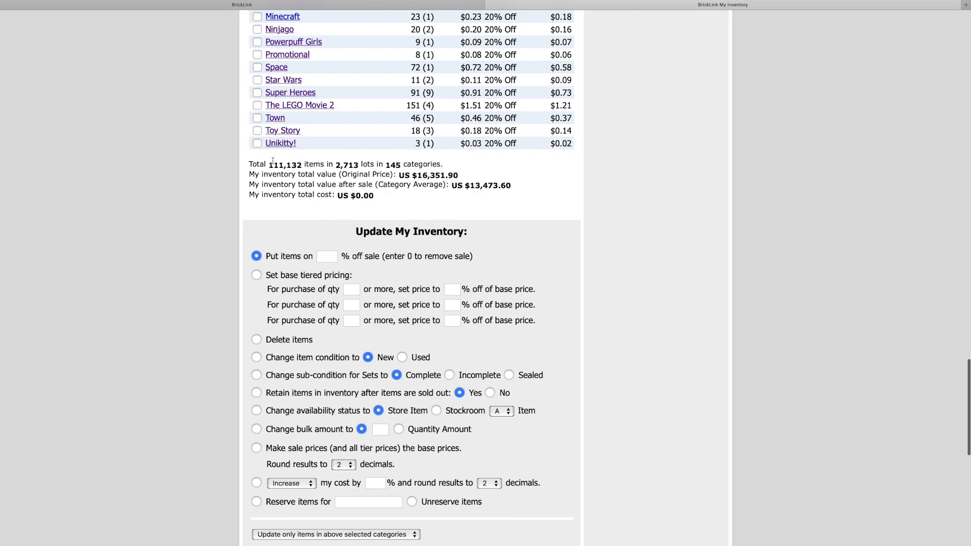
{"action": "left_click_drag", "start_coordinate": [272, 160], "coordinate": [360, 163]}
{"action": "left_click", "coordinate": [360, 162]}
Compare BrickLink's inventory totals with BrickStock's $16351.897 value, then return to BrickStock.
{"action": "key", "text": "super+Tab"}
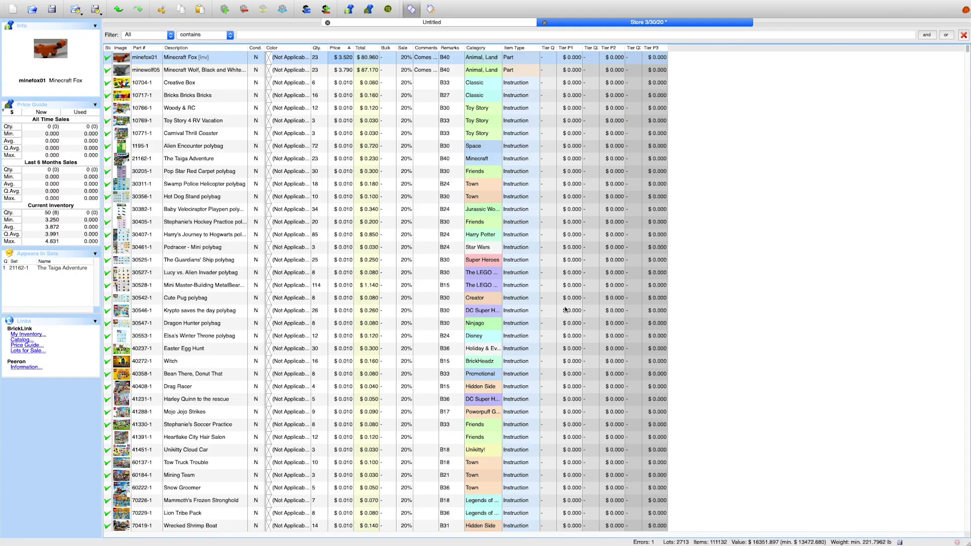
{"action": "key", "text": "super+Tab"}
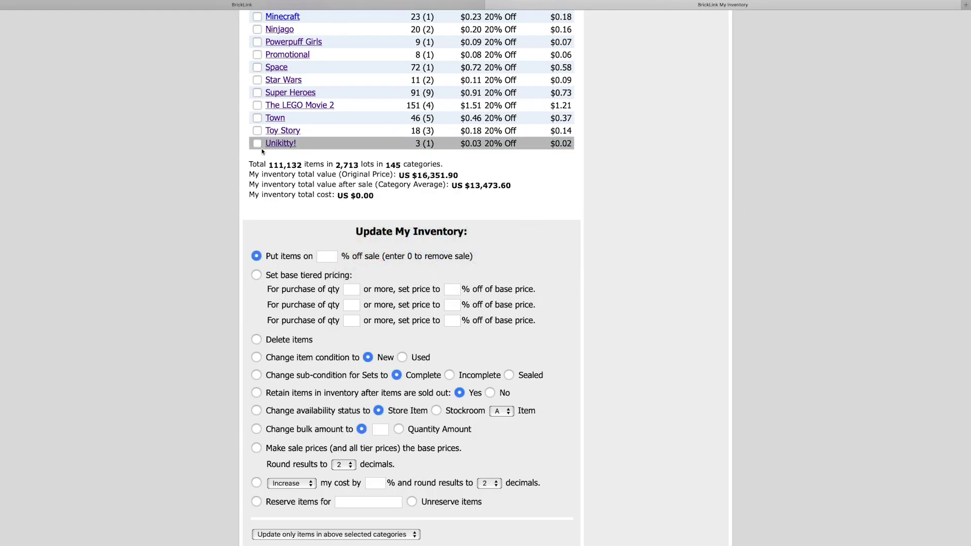
{"action": "scroll", "coordinate": [271, 242], "scroll_direction": "down", "scroll_amount": 10}
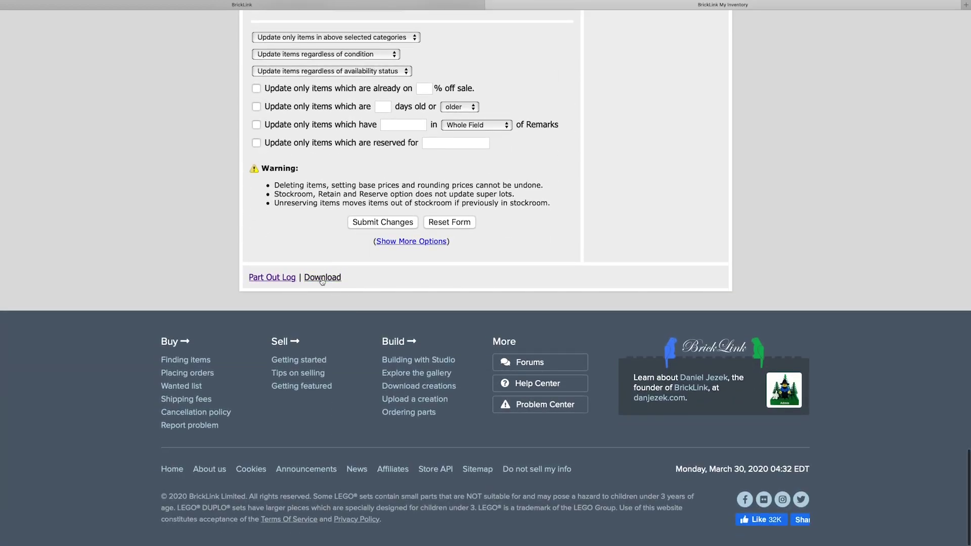
{"action": "scroll", "coordinate": [217, 258], "scroll_direction": "up", "scroll_amount": 15}
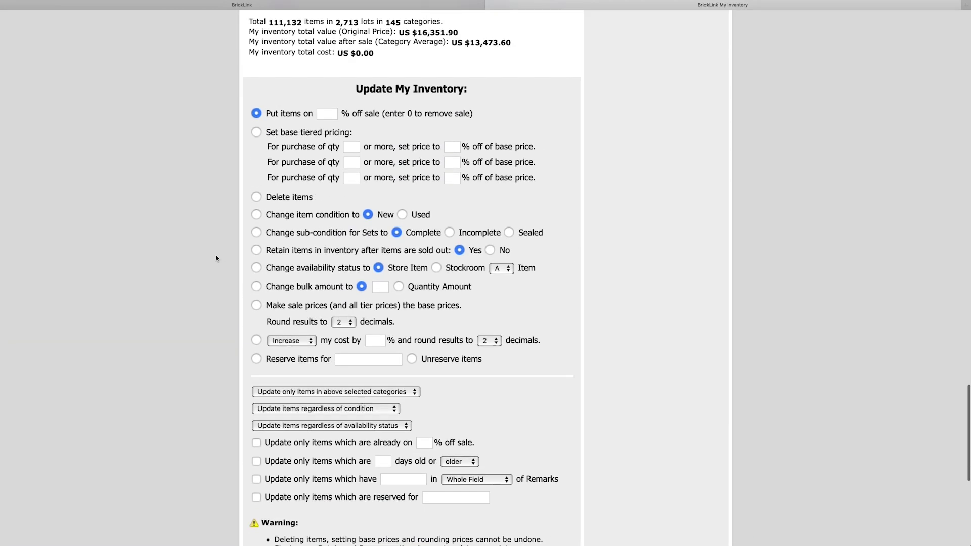
{"action": "scroll", "coordinate": [217, 259], "scroll_direction": "down", "scroll_amount": 8}
{"action": "scroll", "coordinate": [216, 258], "scroll_direction": "up", "scroll_amount": 20}
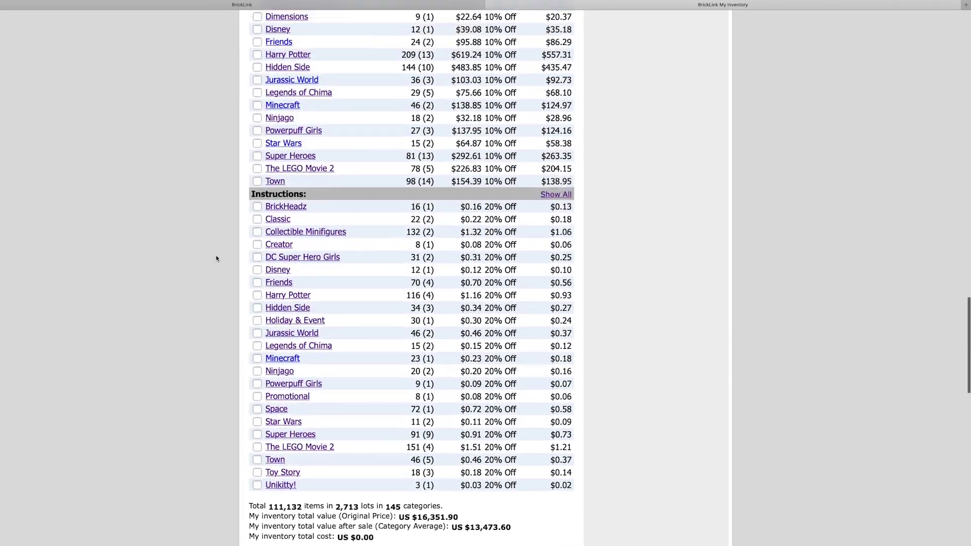
{"action": "scroll", "coordinate": [216, 259], "scroll_direction": "up", "scroll_amount": 10}
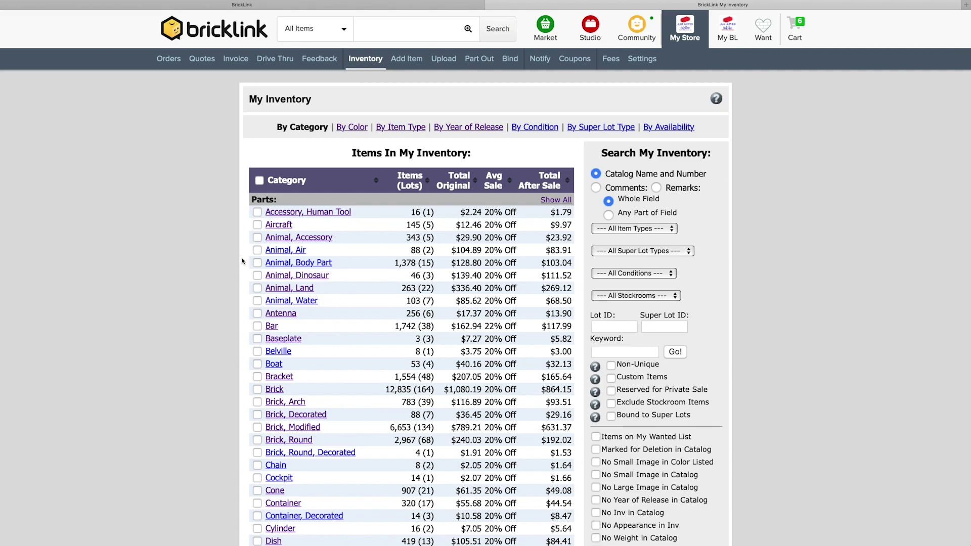
{"action": "key", "text": "super+Tab"}
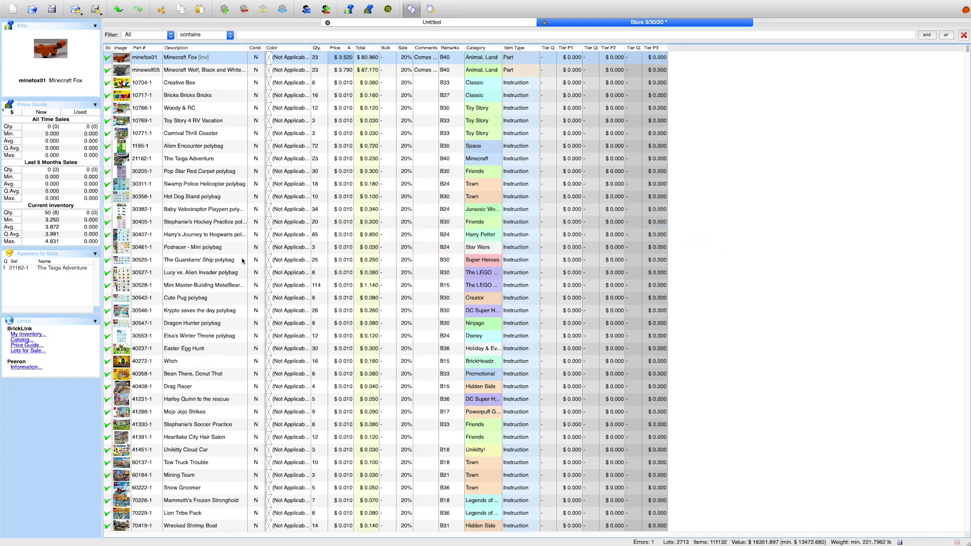